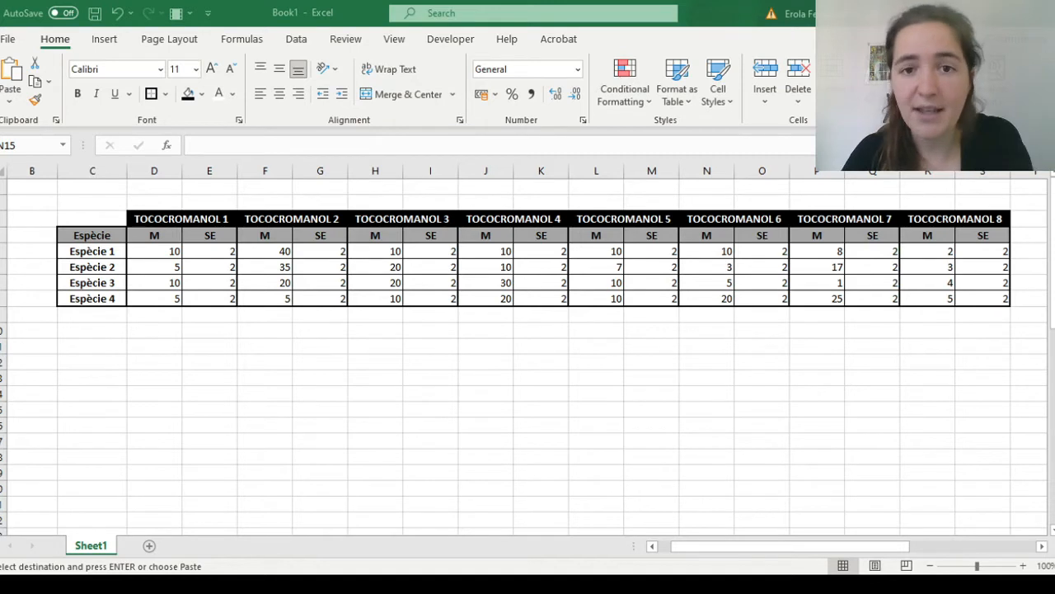
- Examine the table's M and SE values for the four species across Tococromanol 1 to 8
{"action": "left_click", "coordinate": [171, 252]}
{"action": "left_click", "coordinate": [210, 252]}
{"action": "left_click_drag", "start_coordinate": [105, 250], "coordinate": [202, 253]}
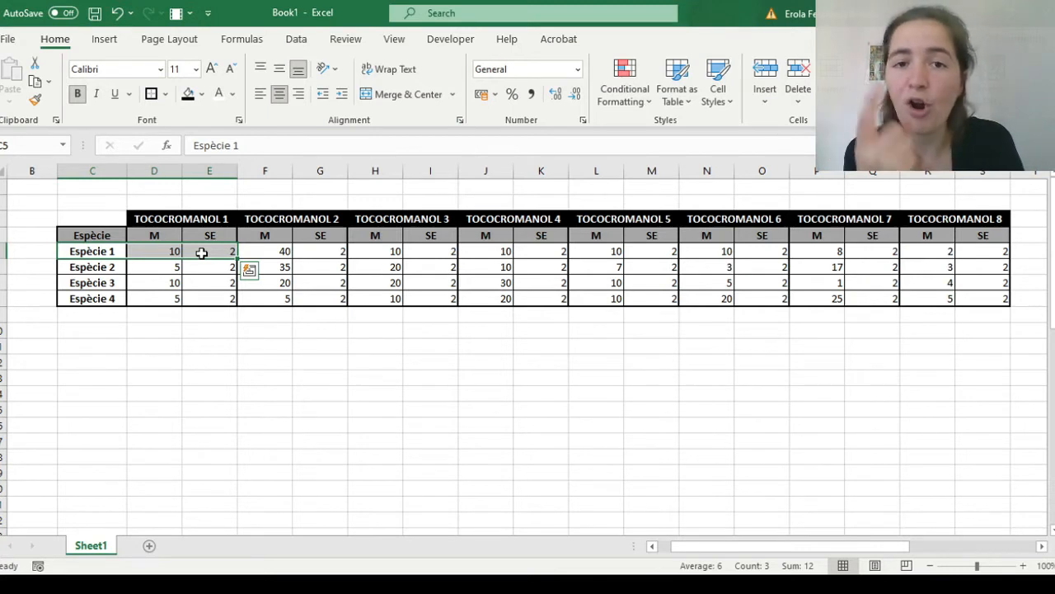
{"action": "left_click", "coordinate": [284, 252]}
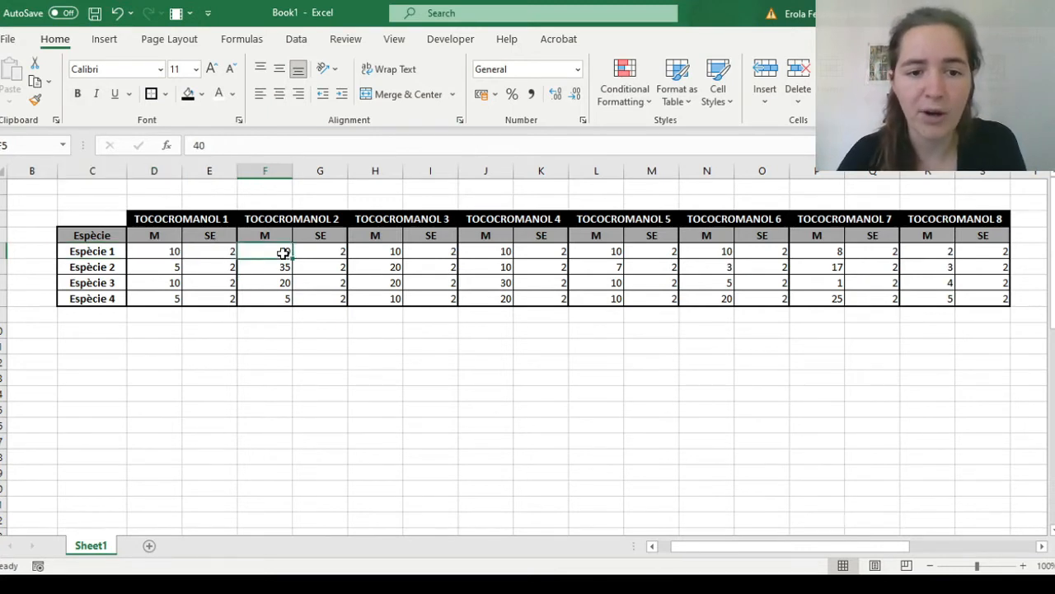
{"action": "left_click", "coordinate": [388, 256]}
{"action": "left_click_drag", "start_coordinate": [174, 252], "coordinate": [984, 247]}
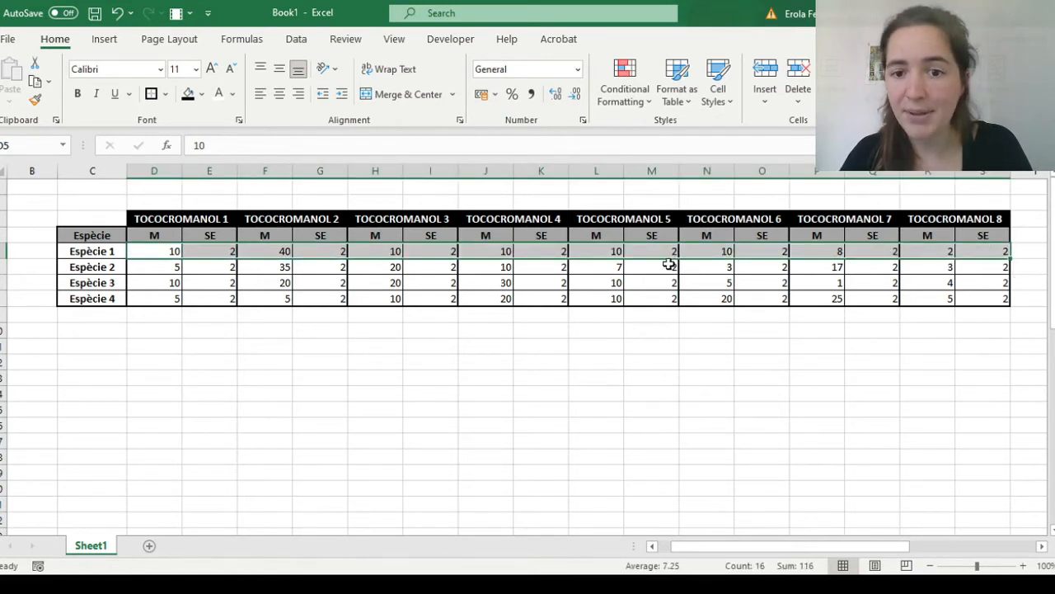
{"action": "left_click", "coordinate": [338, 266]}
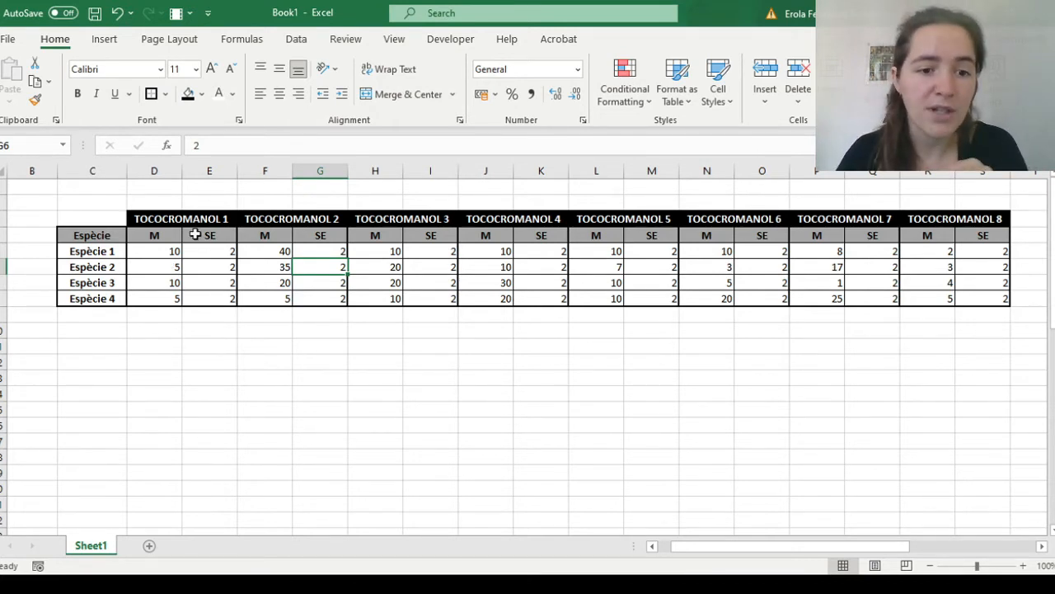
{"action": "left_click_drag", "start_coordinate": [140, 219], "coordinate": [1000, 220]}
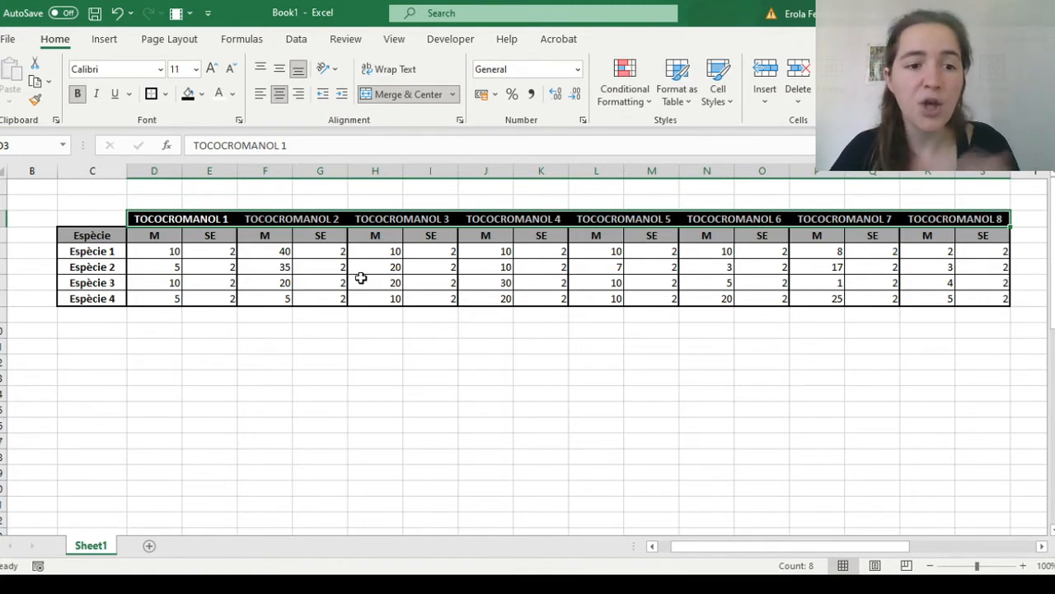
{"action": "left_click_drag", "start_coordinate": [70, 252], "coordinate": [91, 300]}
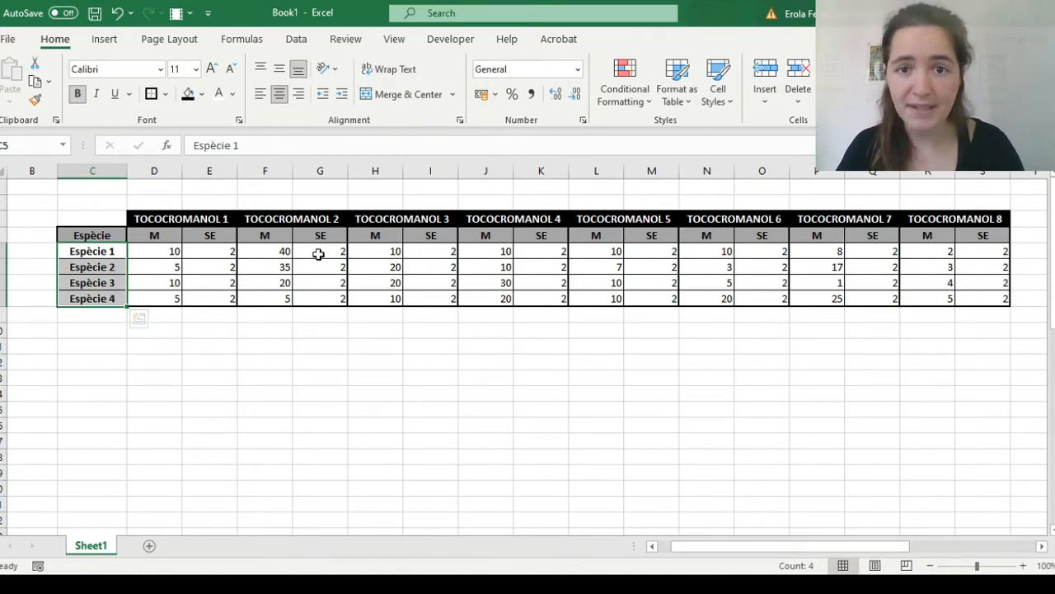
{"action": "left_click", "coordinate": [138, 256]}
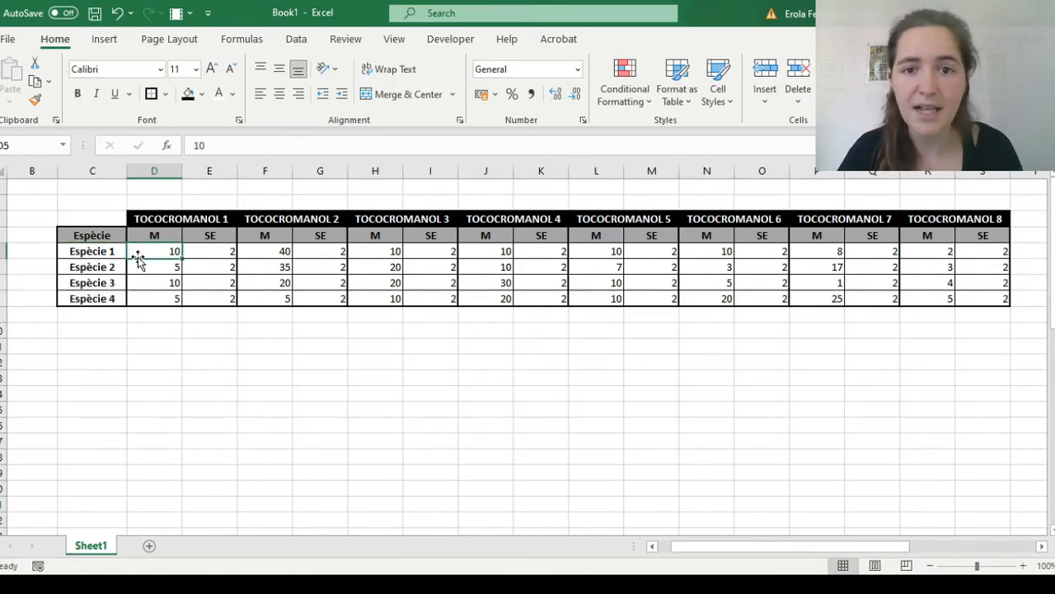
{"action": "left_click_drag", "start_coordinate": [148, 249], "coordinate": [1002, 252]}
{"action": "left_click_drag", "start_coordinate": [161, 266], "coordinate": [896, 300]}
{"action": "left_click_drag", "start_coordinate": [879, 546], "coordinate": [777, 553]}
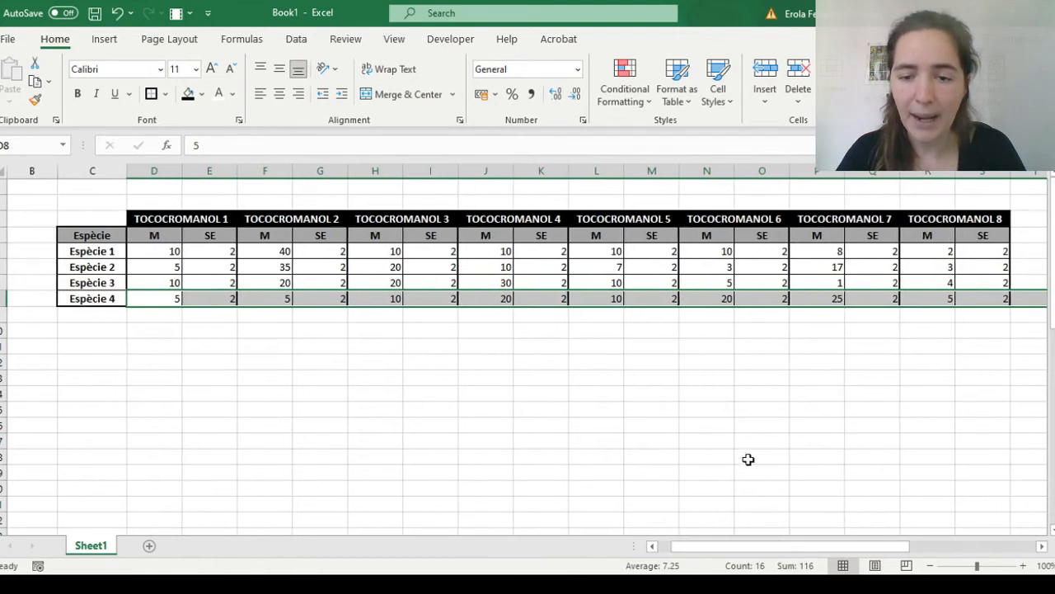
{"action": "left_click", "coordinate": [745, 455]}
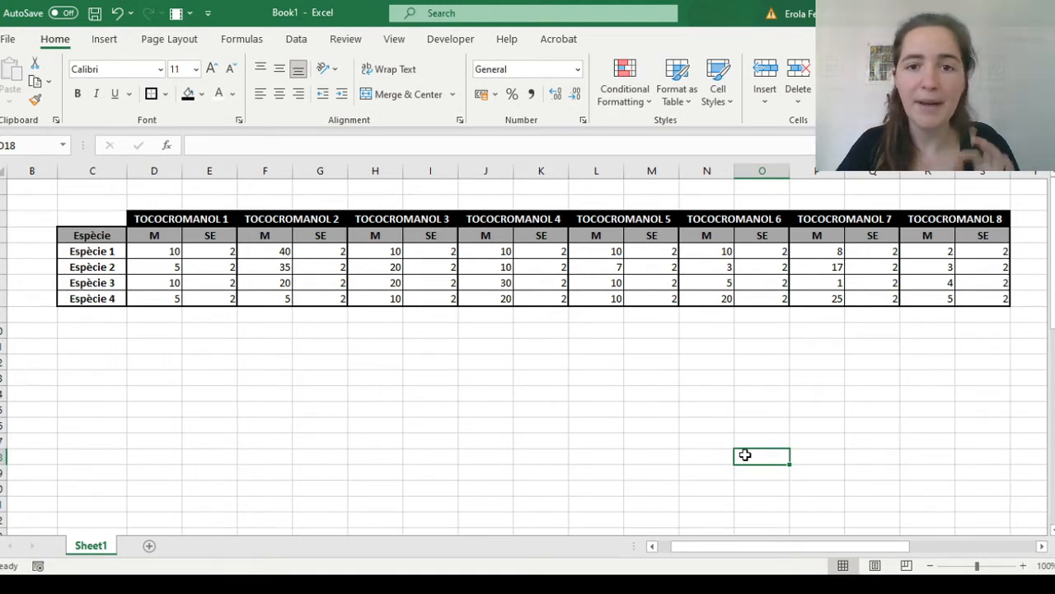
{"action": "left_click_drag", "start_coordinate": [177, 216], "coordinate": [214, 294]}
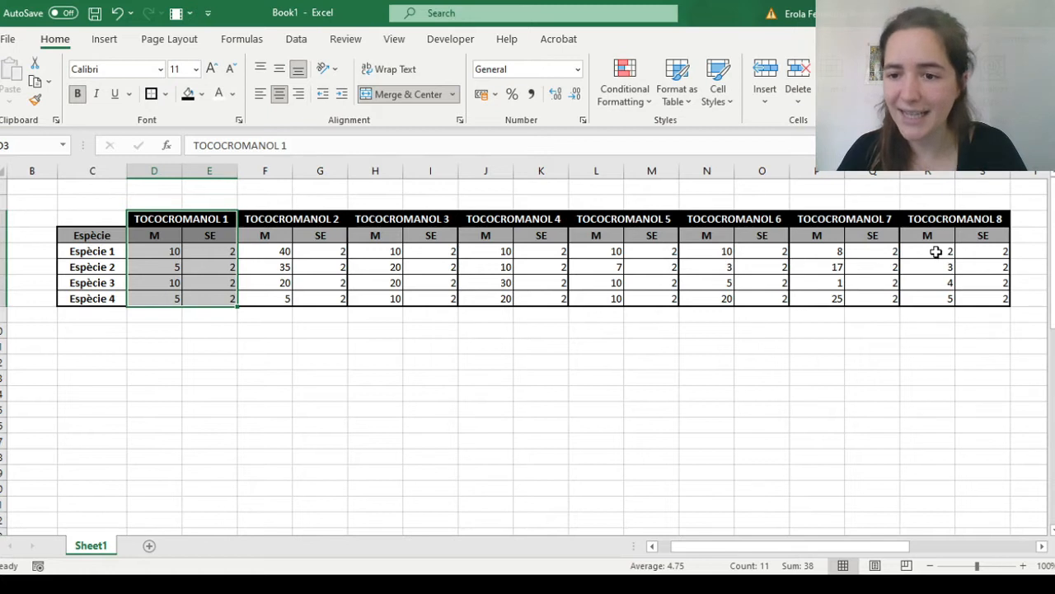
{"action": "left_click", "coordinate": [932, 251]}
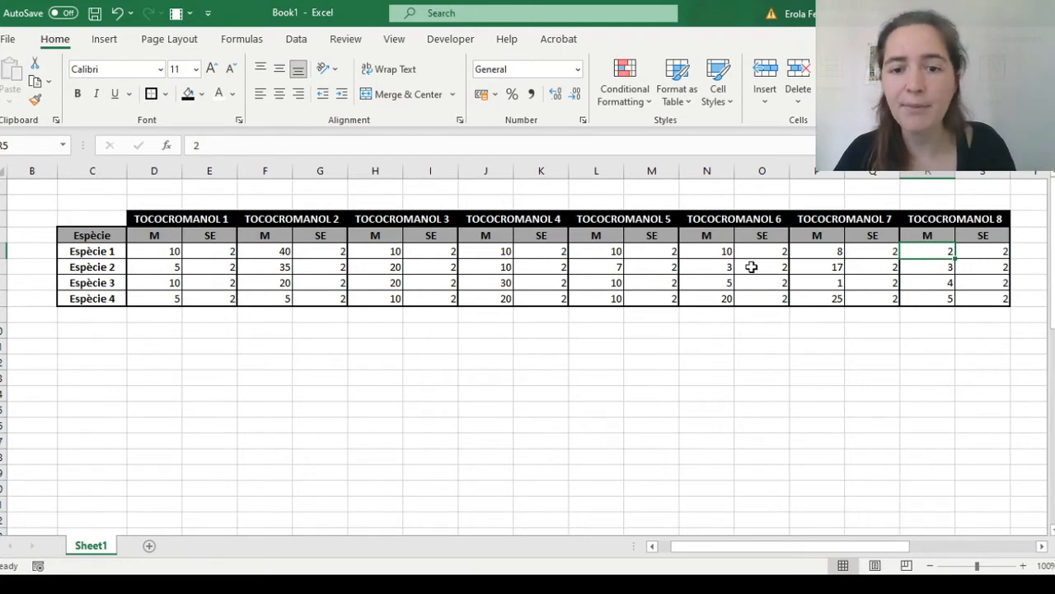
- Duplicate the whole table, headers included, below the original with its upper-left corner at cell C10
{"action": "left_click", "coordinate": [155, 328]}
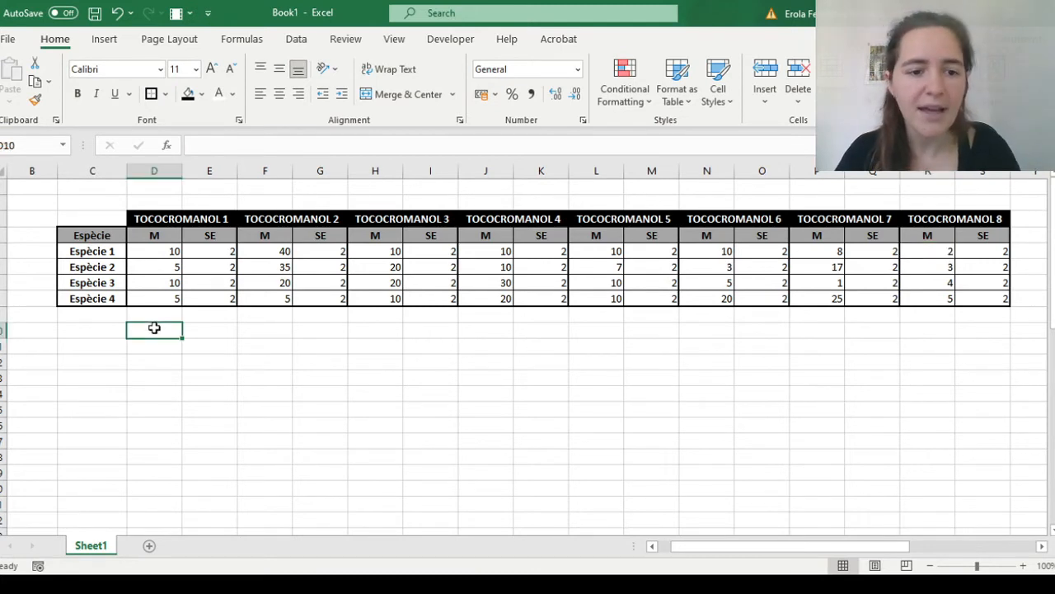
{"action": "left_click_drag", "start_coordinate": [101, 221], "coordinate": [1004, 299]}
{"action": "key", "text": "ctrl+c"}
{"action": "left_click", "coordinate": [111, 328]}
{"action": "key", "text": "ctrl+v"}
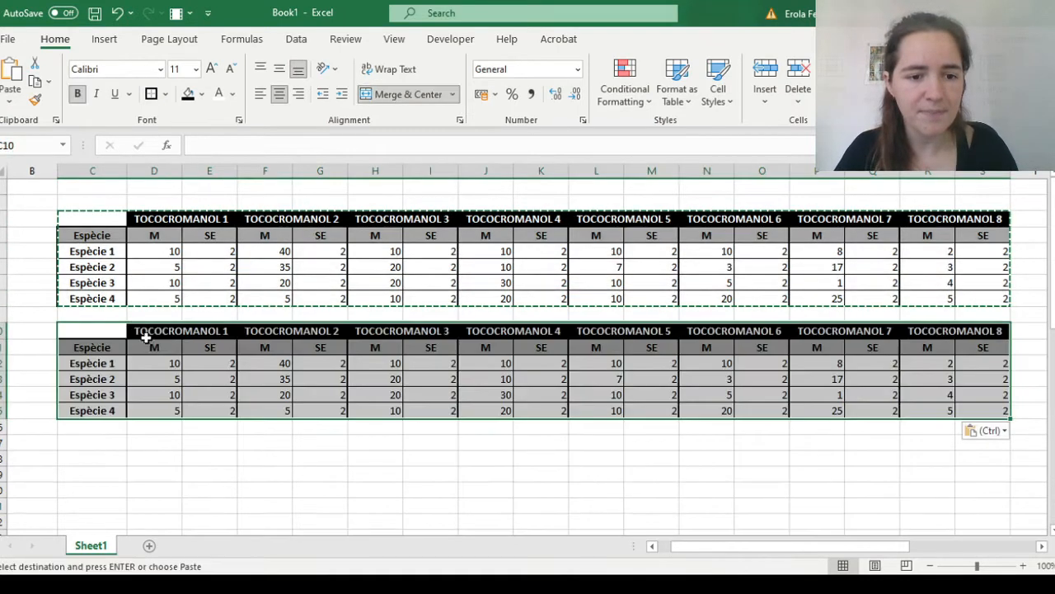
- Clear all M and SE values in D12:S15 of the duplicated table, keeping its headers and species labels
{"action": "left_click_drag", "start_coordinate": [158, 361], "coordinate": [999, 404]}
{"action": "key", "text": "Delete"}
{"action": "left_click", "coordinate": [817, 426]}
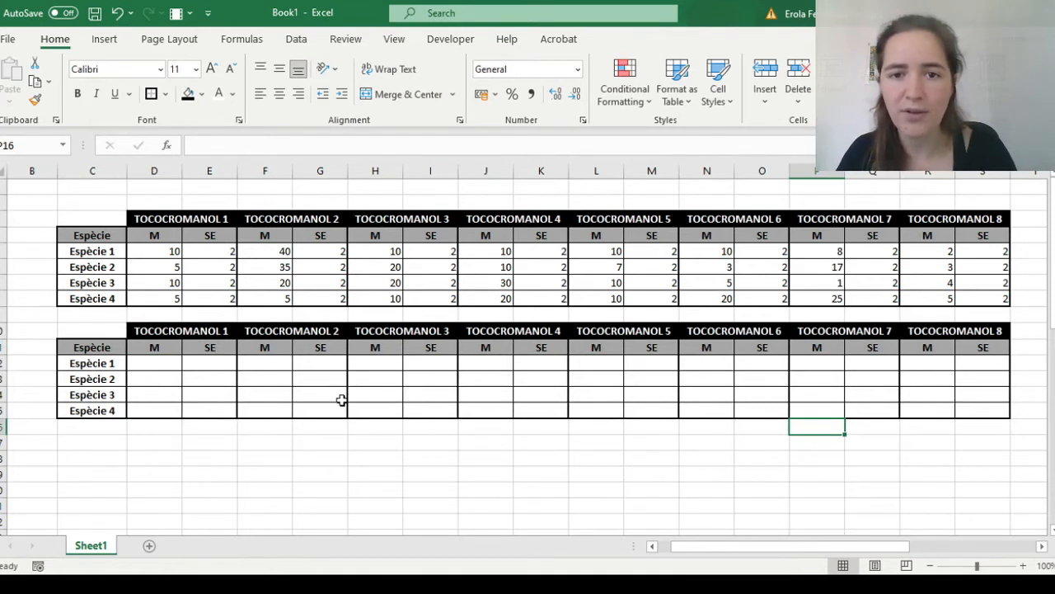
- Copy the Tococromanol 1 M and SE values of all four species into the lower table, starting at D12
{"action": "left_click_drag", "start_coordinate": [173, 250], "coordinate": [188, 297]}
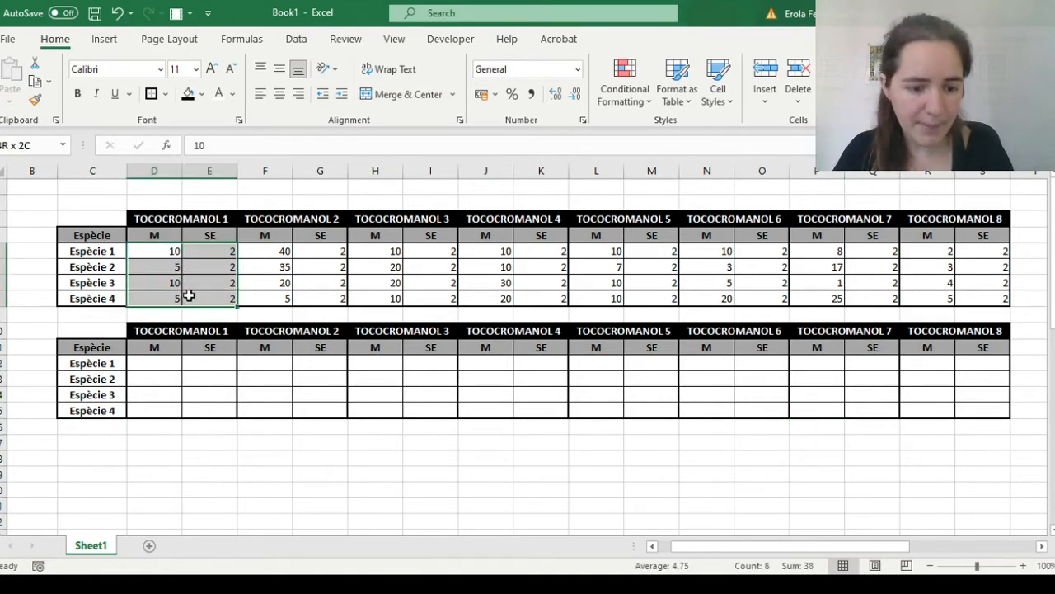
{"action": "key", "text": "ctrl+c"}
{"action": "left_click", "coordinate": [165, 362]}
{"action": "key", "text": "ctrl+v"}
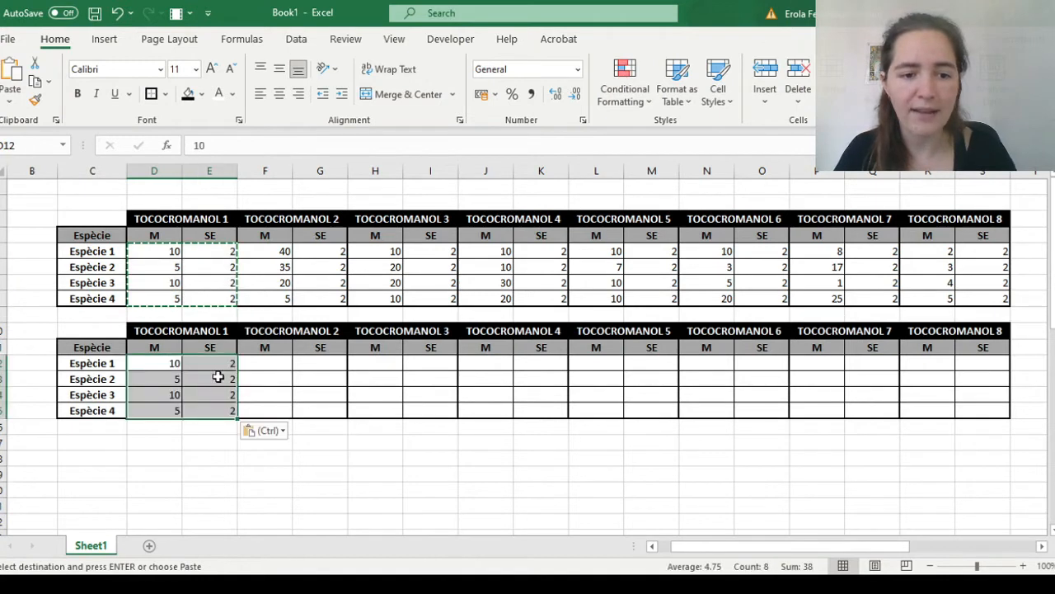
- Enter the cumulative formula =D12+F5 in F12, the Tococromanol 2 M cell for Espècie 1
{"action": "left_click", "coordinate": [321, 379]}
{"action": "double_click", "coordinate": [284, 364]}
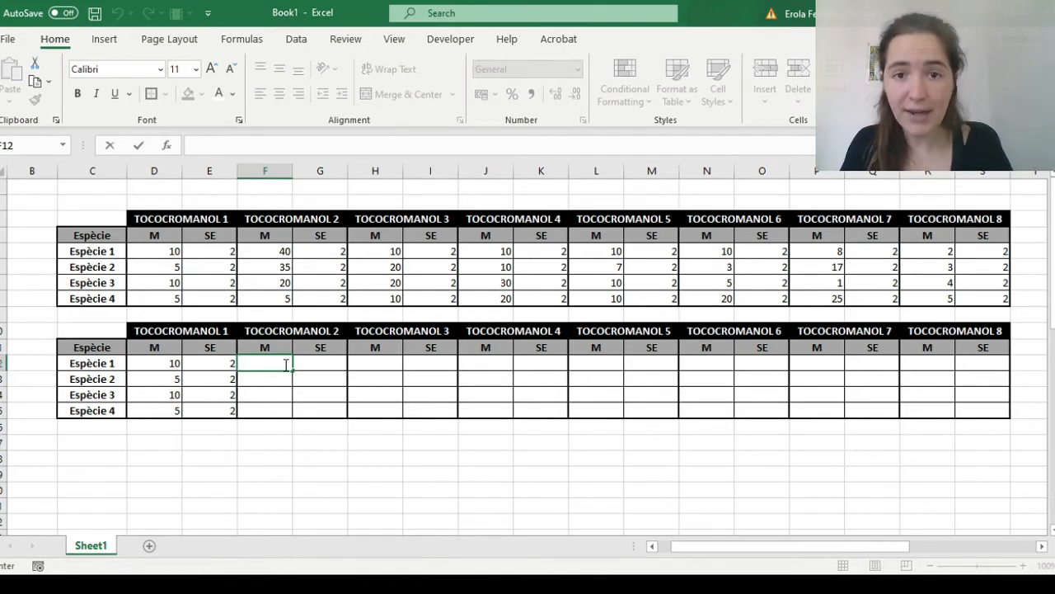
{"action": "key", "text": "Escape"}
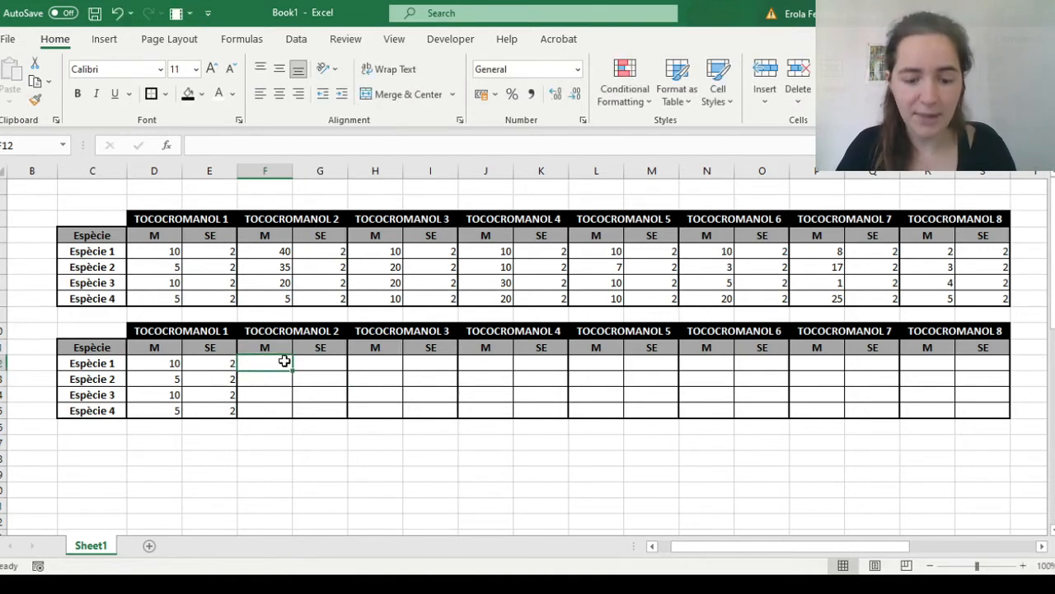
{"action": "type", "text": "="}
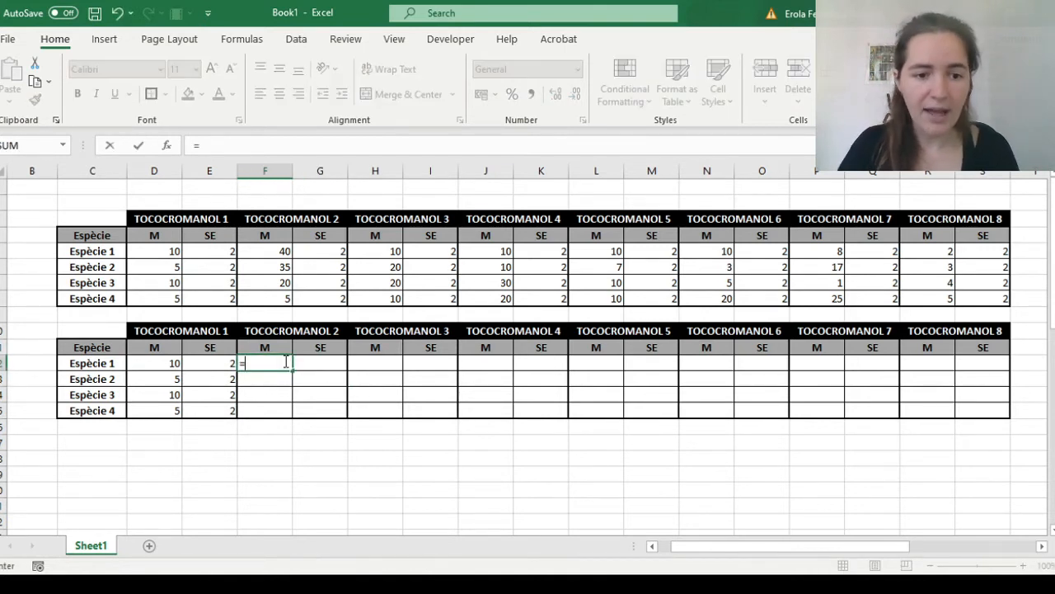
{"action": "left_click", "coordinate": [167, 364]}
{"action": "type", "text": "+"}
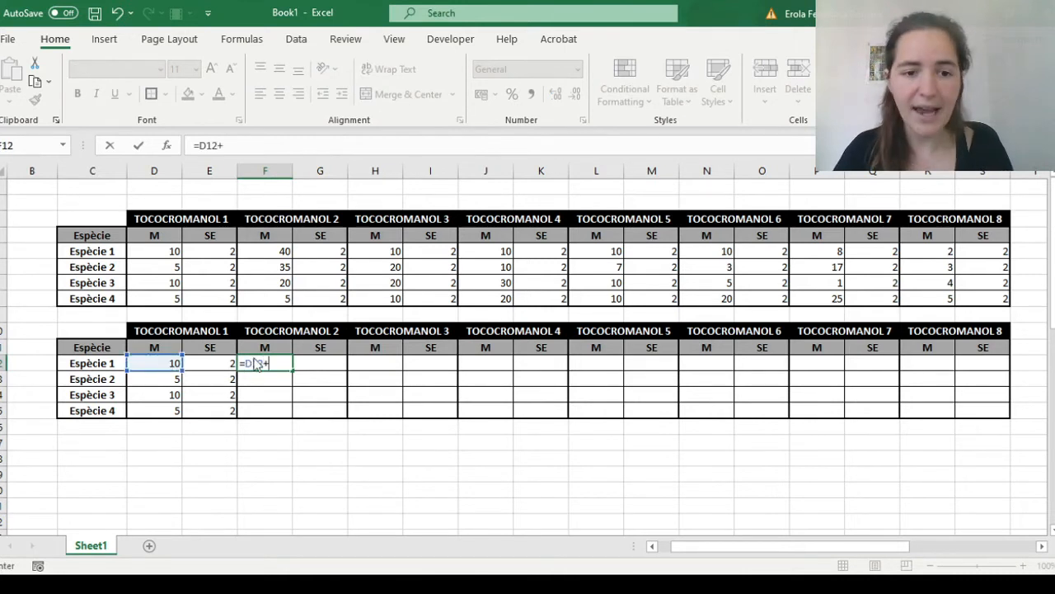
{"action": "left_click", "coordinate": [277, 254]}
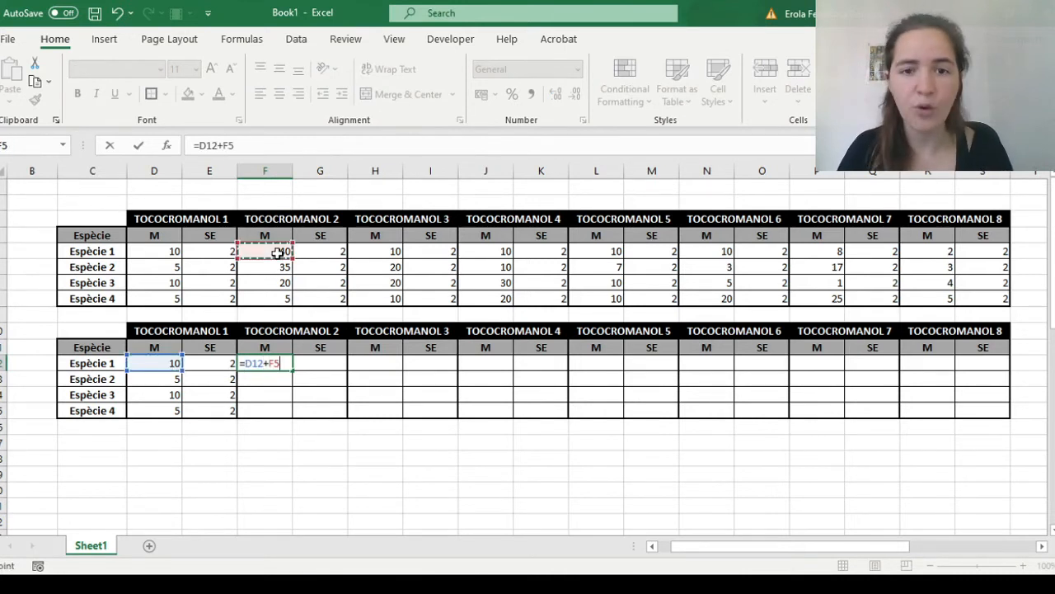
{"action": "key", "text": "Return"}
- Fill the F12 formula down to F15 for the remaining species, using Fill Without Formatting
{"action": "left_click", "coordinate": [281, 364]}
{"action": "left_click_drag", "start_coordinate": [292, 371], "coordinate": [293, 419]}
{"action": "left_click", "coordinate": [301, 427]}
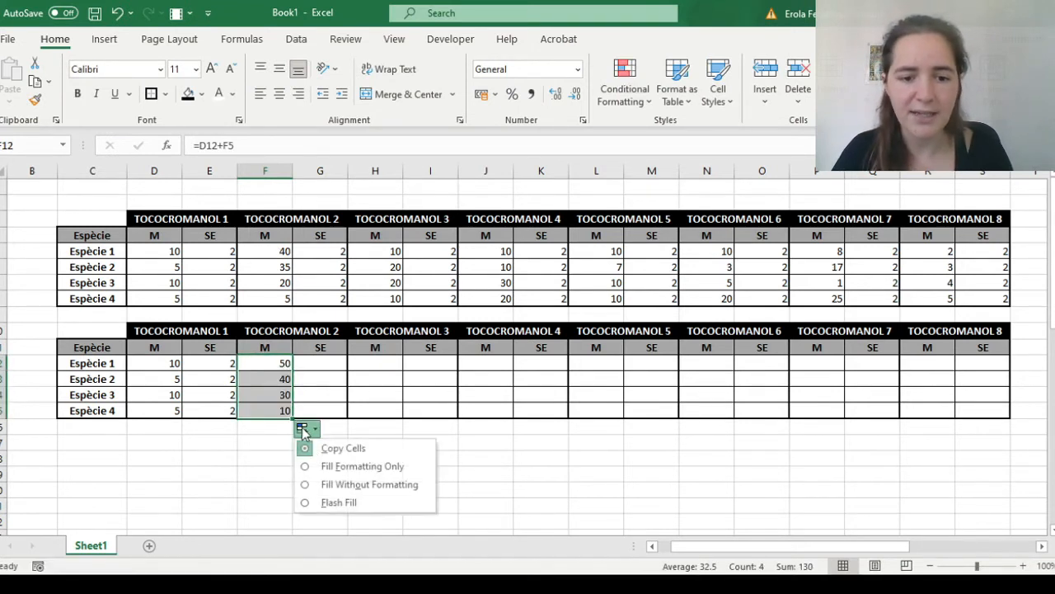
{"action": "left_click", "coordinate": [337, 485]}
{"action": "left_click", "coordinate": [305, 401]}
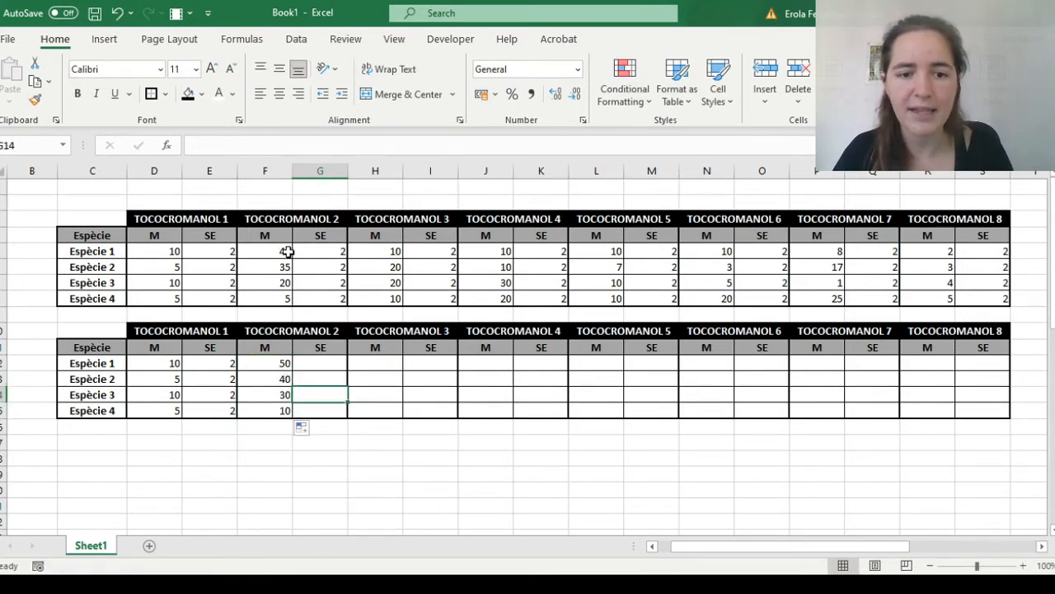
- Copy the Tococromanol 2 SE values from the original table into G12:G15 of the lower table
{"action": "left_click_drag", "start_coordinate": [313, 251], "coordinate": [315, 302]}
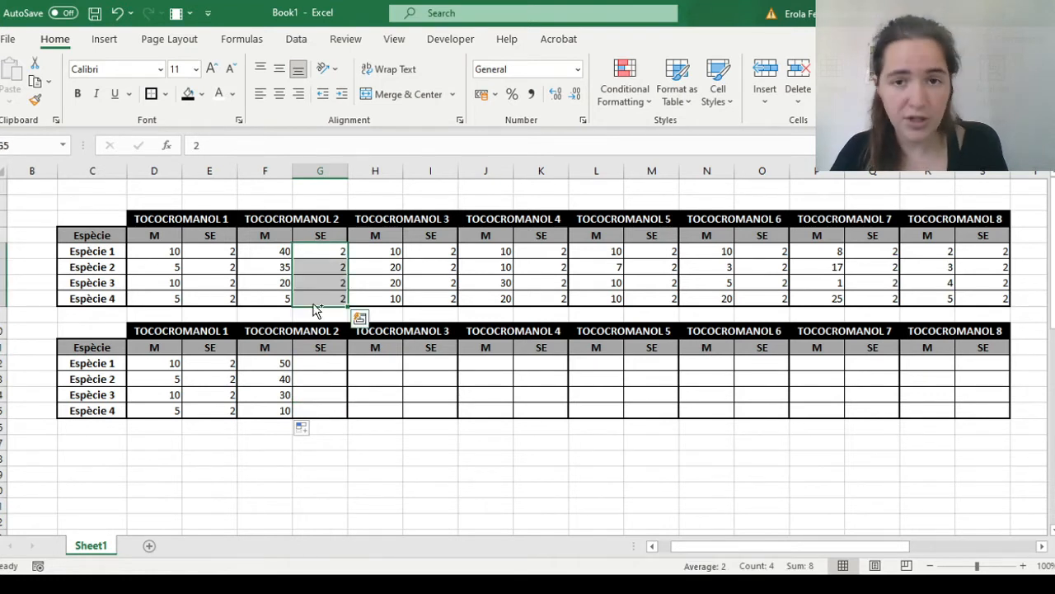
{"action": "key", "text": "ctrl+c"}
{"action": "left_click", "coordinate": [322, 362]}
{"action": "key", "text": "ctrl+v"}
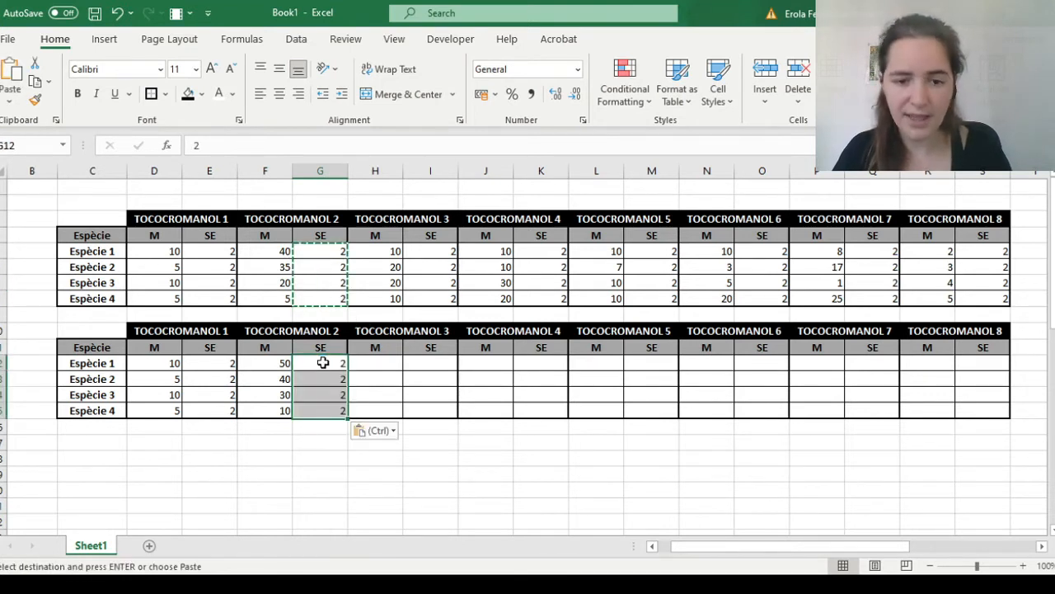
- Copy the cumulative formulas from F12:F15 into the M columns of Tococromanol 3 through 8 in the lower table
{"action": "left_click_drag", "start_coordinate": [280, 363], "coordinate": [283, 402]}
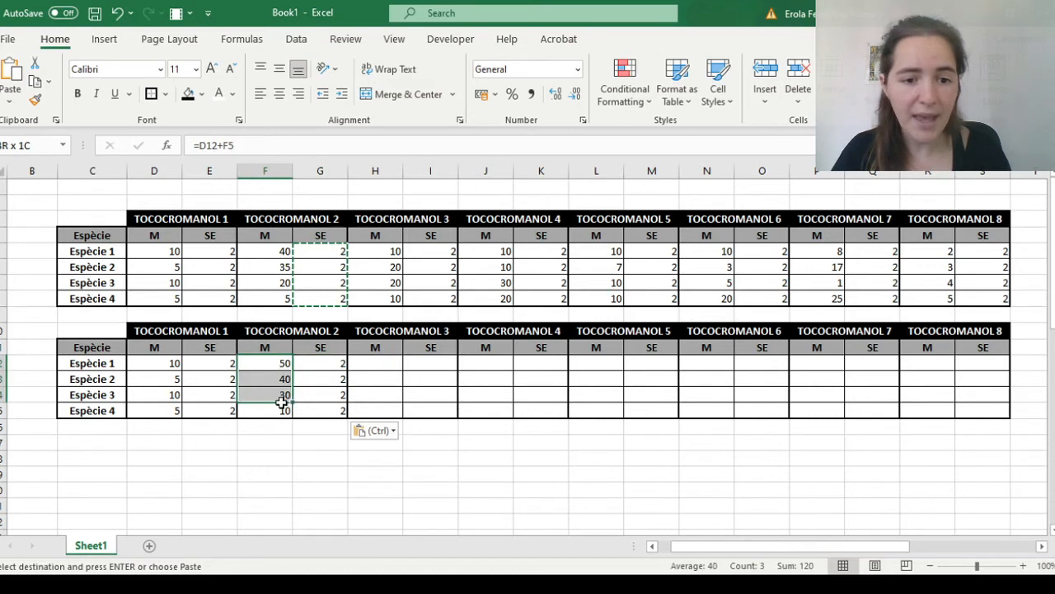
{"action": "key", "text": "ctrl+c"}
{"action": "left_click", "coordinate": [399, 363]}
{"action": "key", "text": "ctrl+v"}
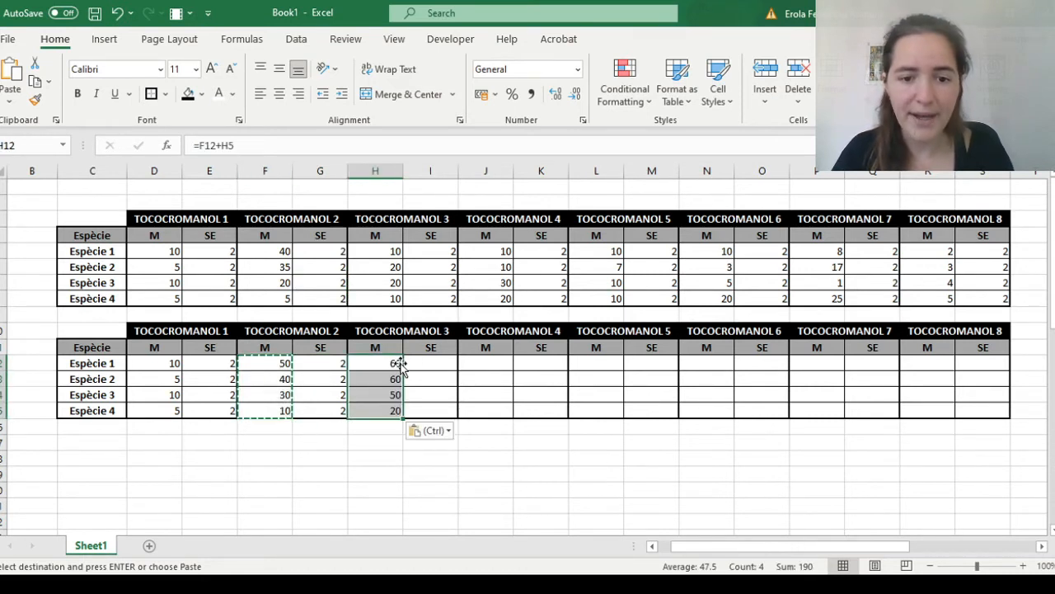
{"action": "left_click", "coordinate": [488, 363]}
{"action": "key", "text": "ctrl+v"}
{"action": "left_click", "coordinate": [574, 363]}
{"action": "key", "text": "ctrl+v"}
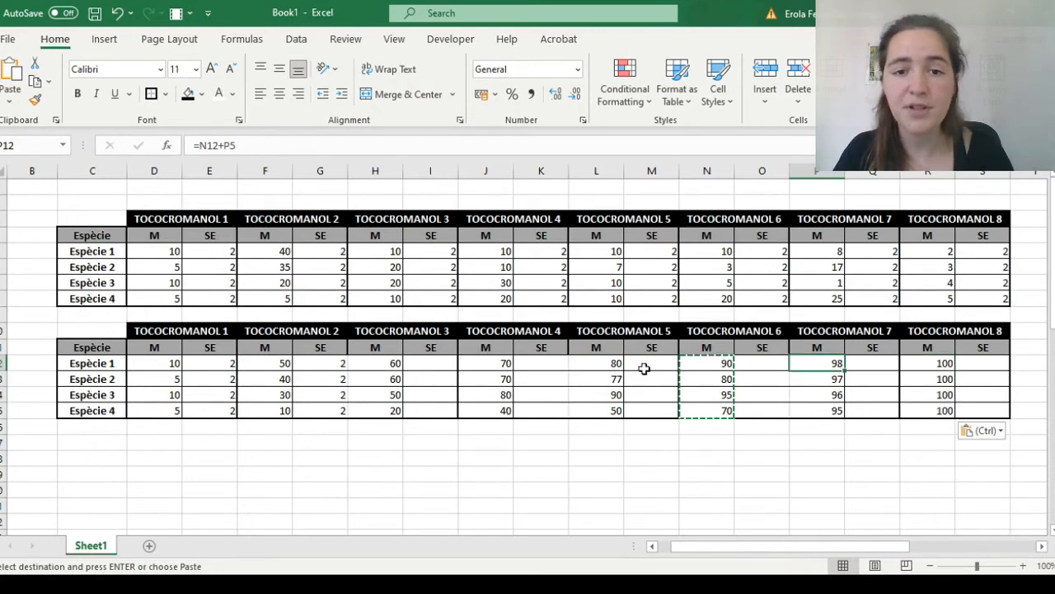
- Check the formula in L12 and compare the cumulative M values of Tococromanol 7 and 8
{"action": "left_click", "coordinate": [592, 363]}
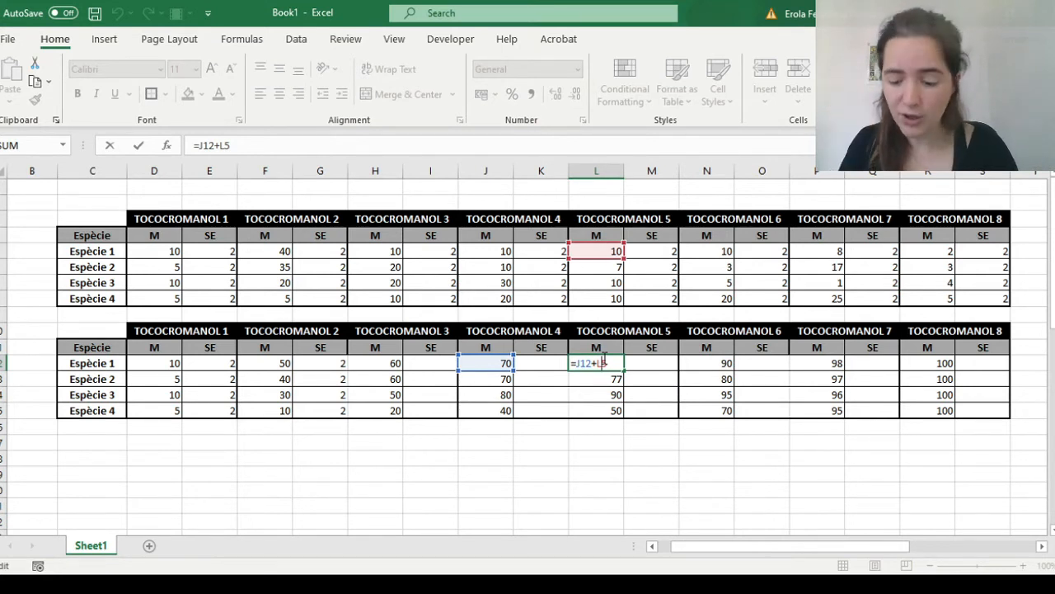
{"action": "key", "text": "Return"}
{"action": "left_click_drag", "start_coordinate": [925, 333], "coordinate": [976, 409]}
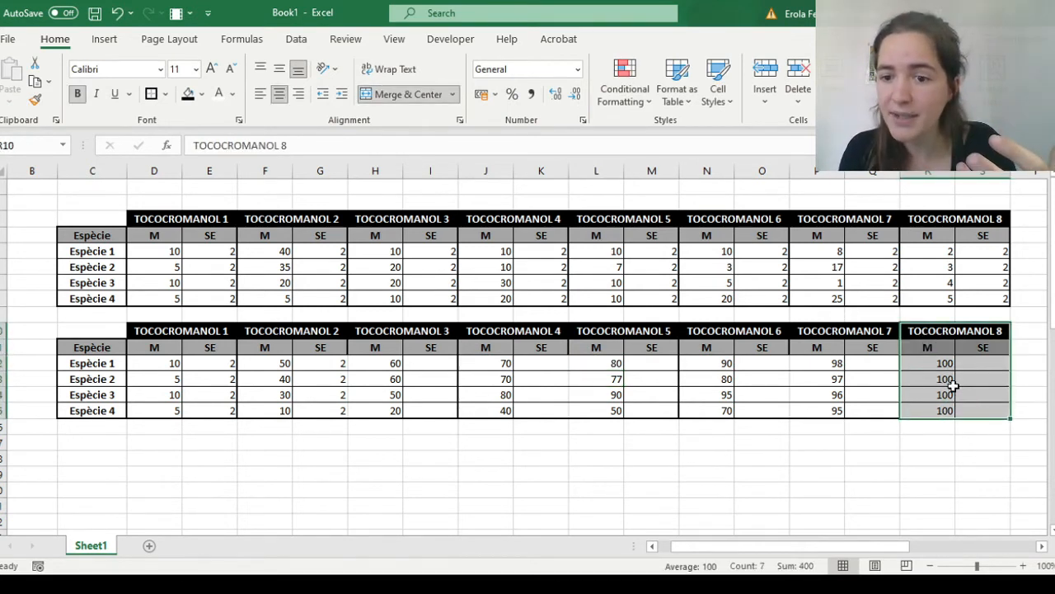
{"action": "left_click_drag", "start_coordinate": [827, 330], "coordinate": [851, 415]}
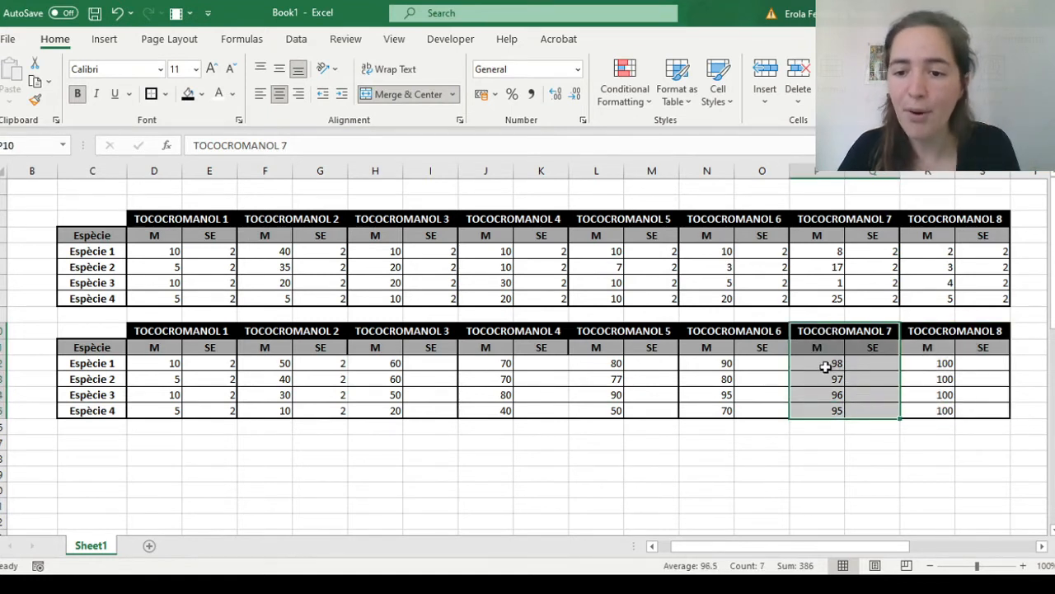
{"action": "left_click", "coordinate": [928, 364]}
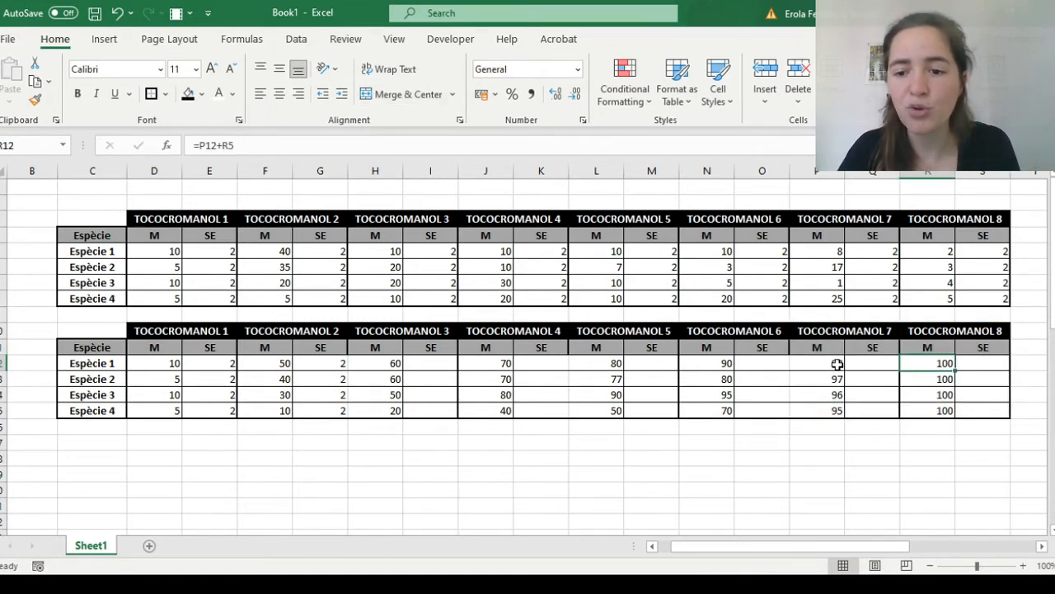
{"action": "left_click_drag", "start_coordinate": [836, 365], "coordinate": [924, 365]}
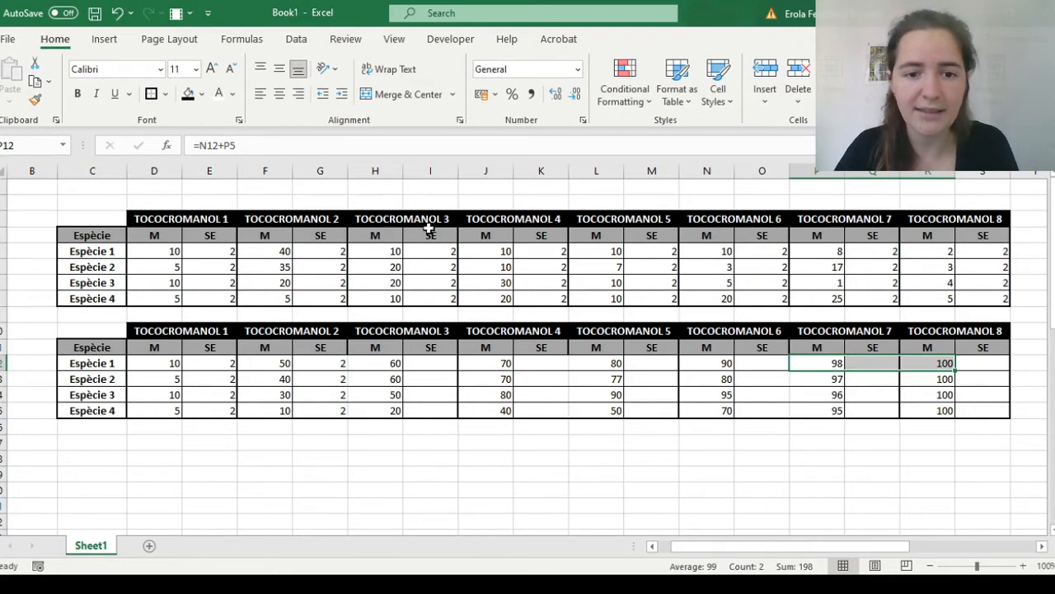
- Link cell I12, the Tococromanol 3 SE for Espècie 1, to the original table with the formula =I5
{"action": "left_click", "coordinate": [342, 250]}
{"action": "left_click", "coordinate": [454, 362]}
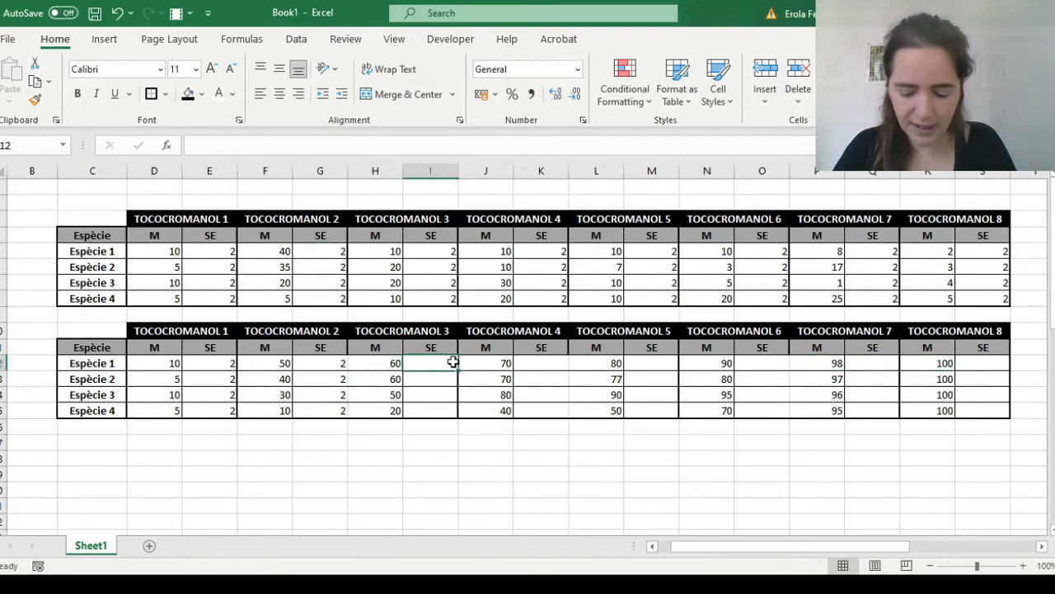
{"action": "type", "text": "="}
{"action": "left_click", "coordinate": [445, 256]}
{"action": "key", "text": "Return"}
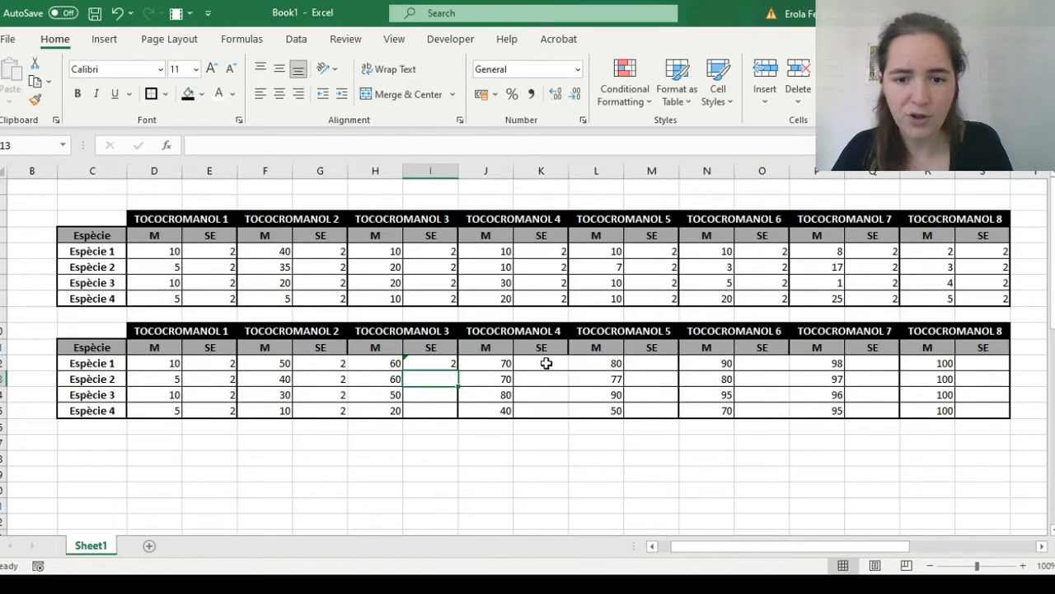
- Link the remaining SE cells of the lower table to the original table and transfer the finished lower table to SigmaPlot's Data 2 worksheet
{"action": "left_click", "coordinate": [547, 360]}
{"action": "type", "text": "="}
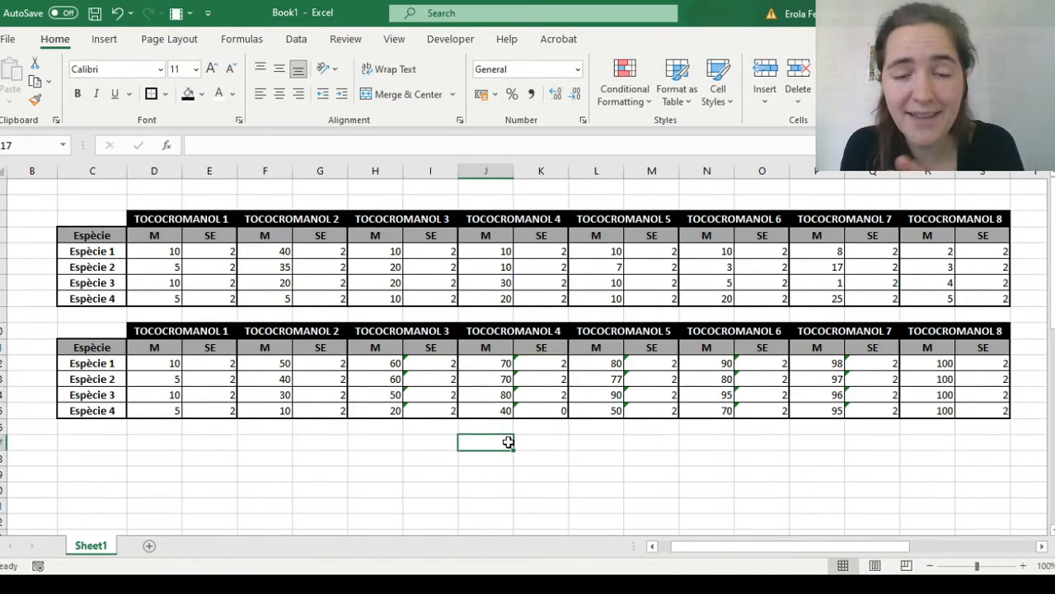
{"action": "left_click_drag", "start_coordinate": [66, 323], "coordinate": [973, 388]}
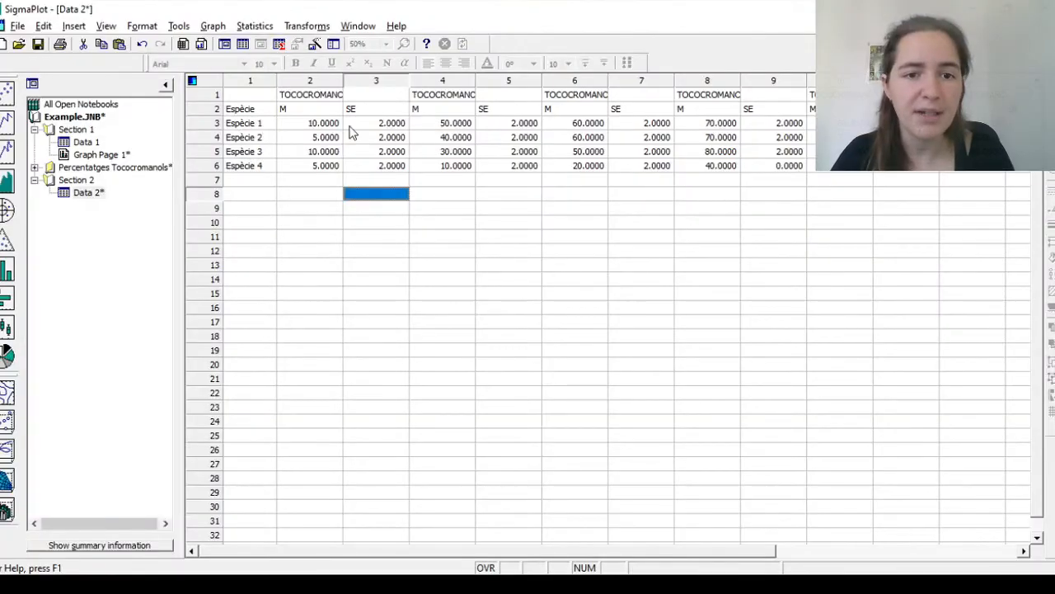
- Widen column 2 of the Data 2 worksheet to fit the TOCOCROMANOL 1 heading, and check the transferred M and SE columns
{"action": "left_click_drag", "start_coordinate": [343, 80], "coordinate": [377, 80]}
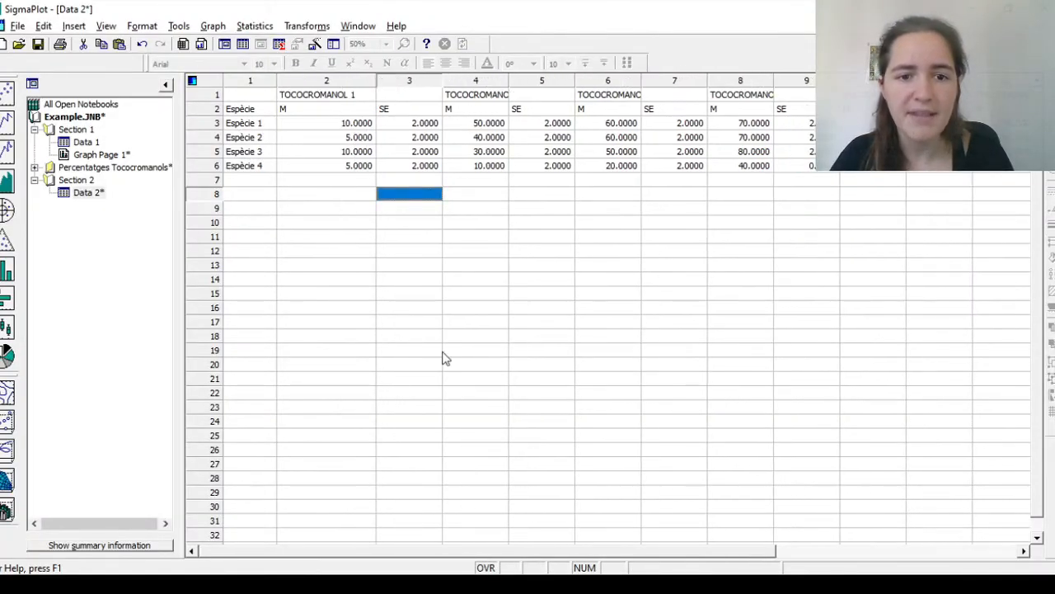
{"action": "left_click_drag", "start_coordinate": [536, 555], "coordinate": [632, 556]}
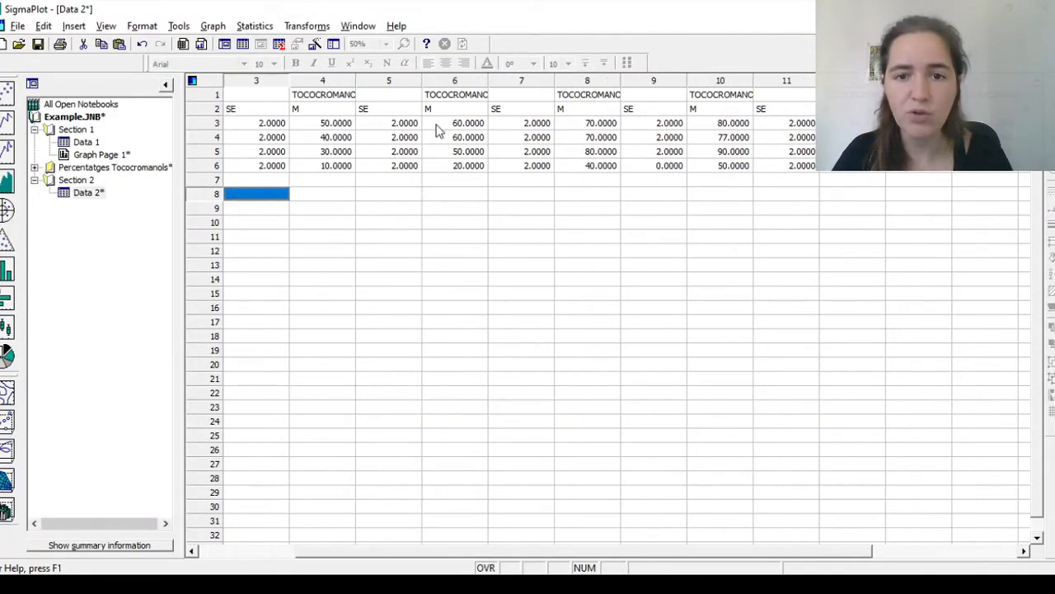
{"action": "left_click_drag", "start_coordinate": [338, 75], "coordinate": [384, 74]}
{"action": "left_click", "coordinate": [437, 95]}
{"action": "left_click", "coordinate": [583, 95]}
{"action": "left_click", "coordinate": [753, 96]}
{"action": "left_click", "coordinate": [897, 269]}
{"action": "left_click_drag", "start_coordinate": [845, 553], "coordinate": [1005, 558]}
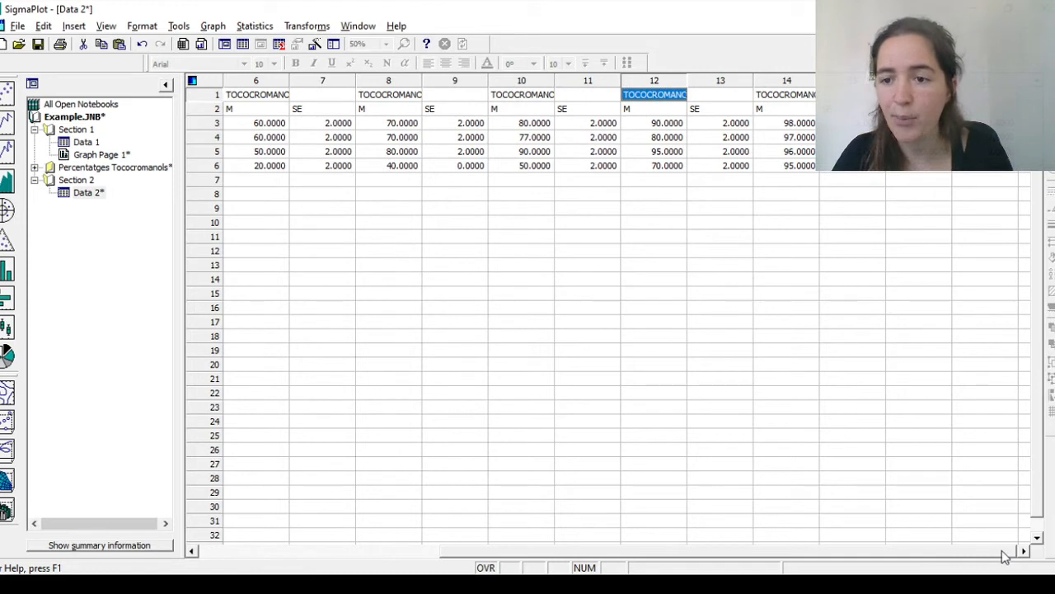
{"action": "left_click_drag", "start_coordinate": [918, 95], "coordinate": [972, 168]}
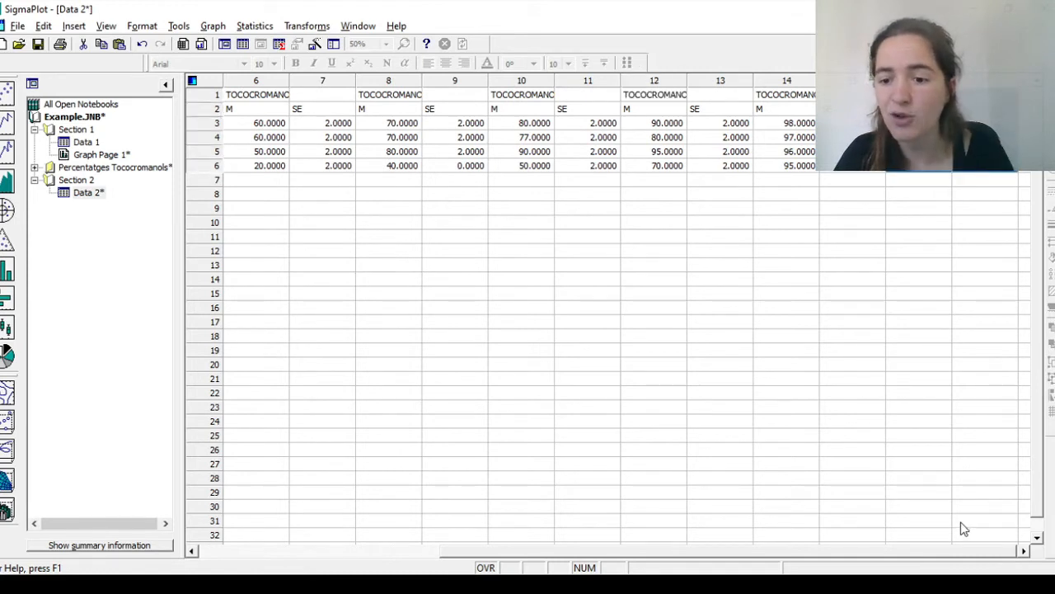
{"action": "left_click_drag", "start_coordinate": [966, 556], "coordinate": [607, 499]}
{"action": "left_click", "coordinate": [459, 308]}
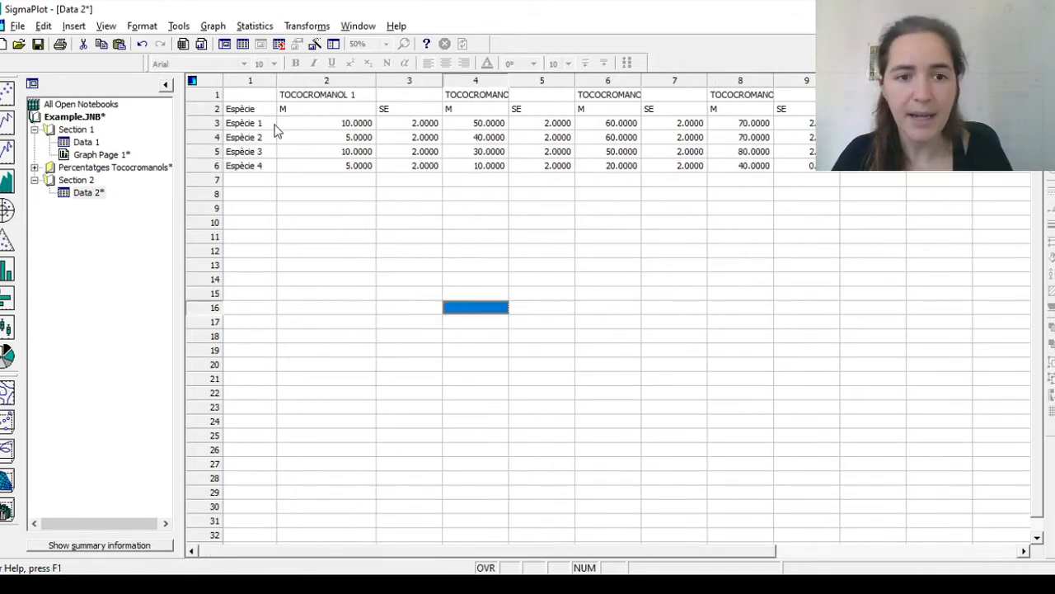
- Narrow column 2 slightly while leaving enough room for the full TOCOCROMANOL 1 heading
{"action": "left_click", "coordinate": [384, 80]}
{"action": "left_click_drag", "start_coordinate": [377, 80], "coordinate": [368, 80]}
{"action": "left_click", "coordinate": [400, 279]}
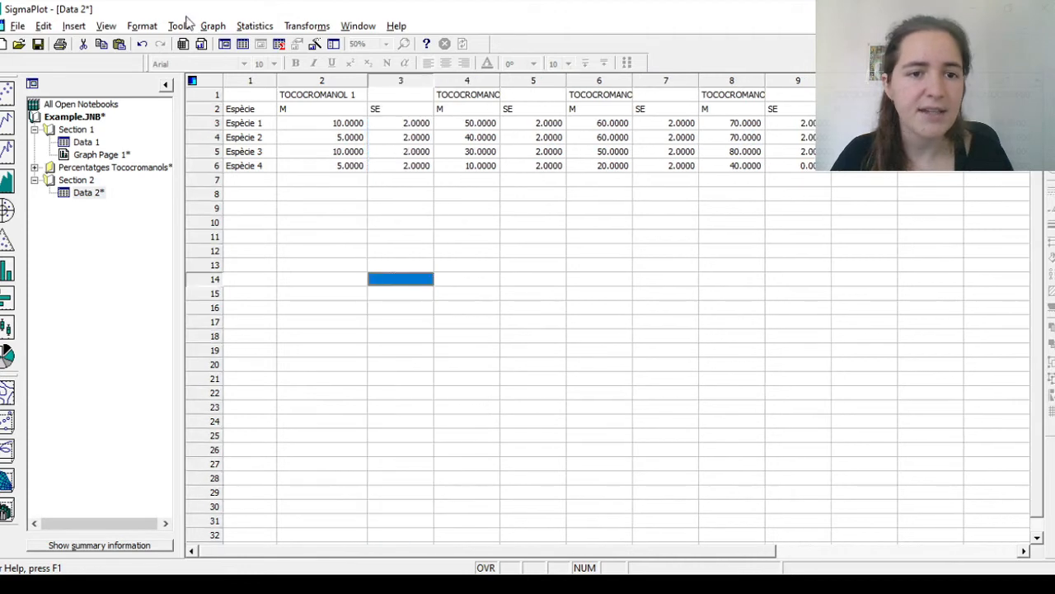
- Start a new Vertical Bar Chart with Simple Error Bars, Worksheet Columns as symbol values and the XY Pair data format
{"action": "left_click", "coordinate": [213, 26]}
{"action": "left_click", "coordinate": [239, 42]}
{"action": "left_click_drag", "start_coordinate": [554, 332], "coordinate": [534, 209]}
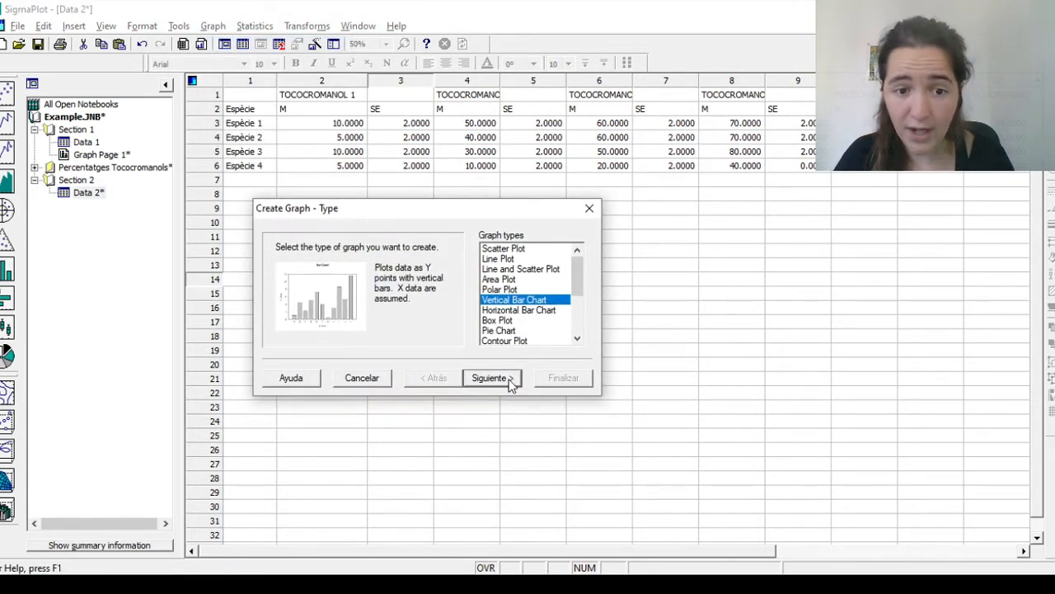
{"action": "left_click", "coordinate": [492, 377]}
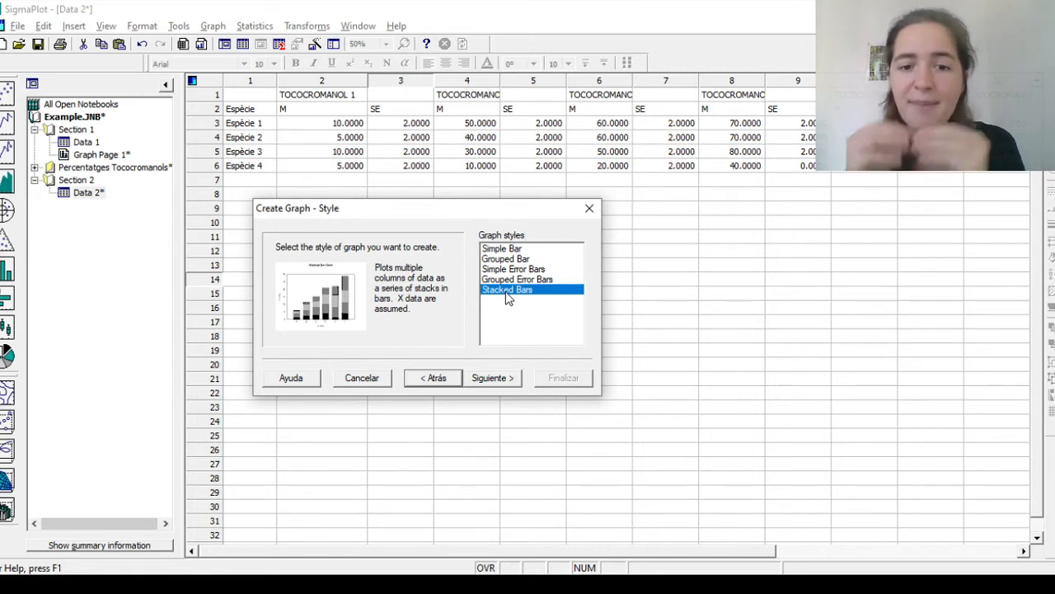
{"action": "left_click", "coordinate": [529, 270]}
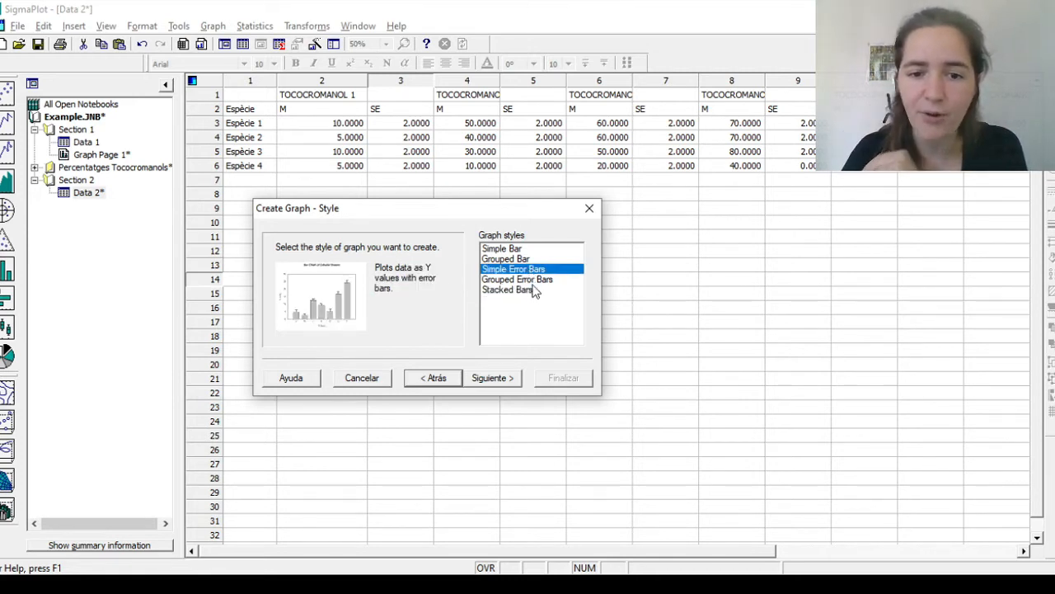
{"action": "left_click", "coordinate": [515, 379]}
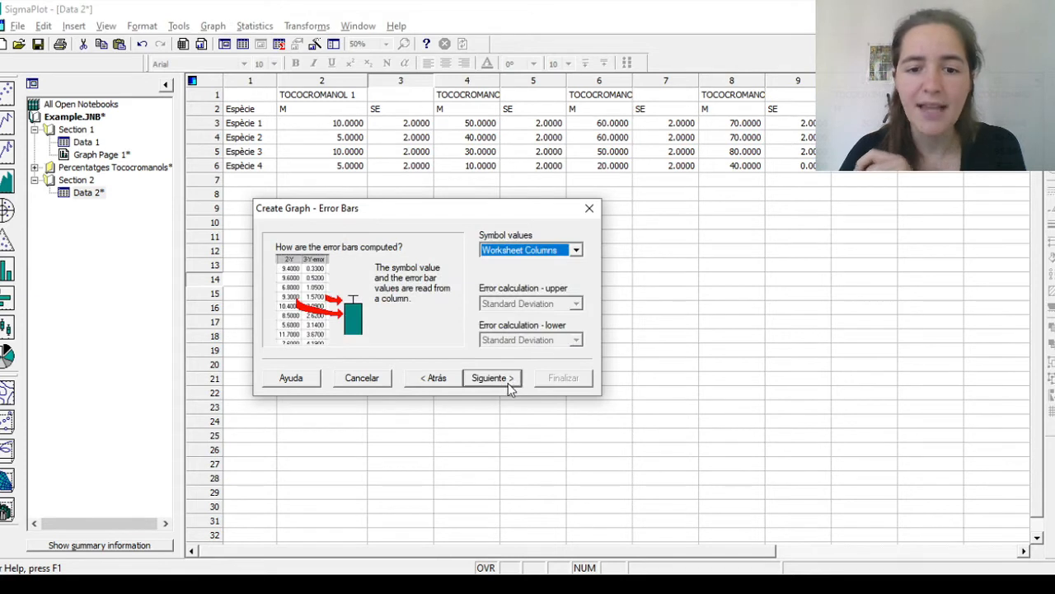
{"action": "left_click", "coordinate": [507, 380]}
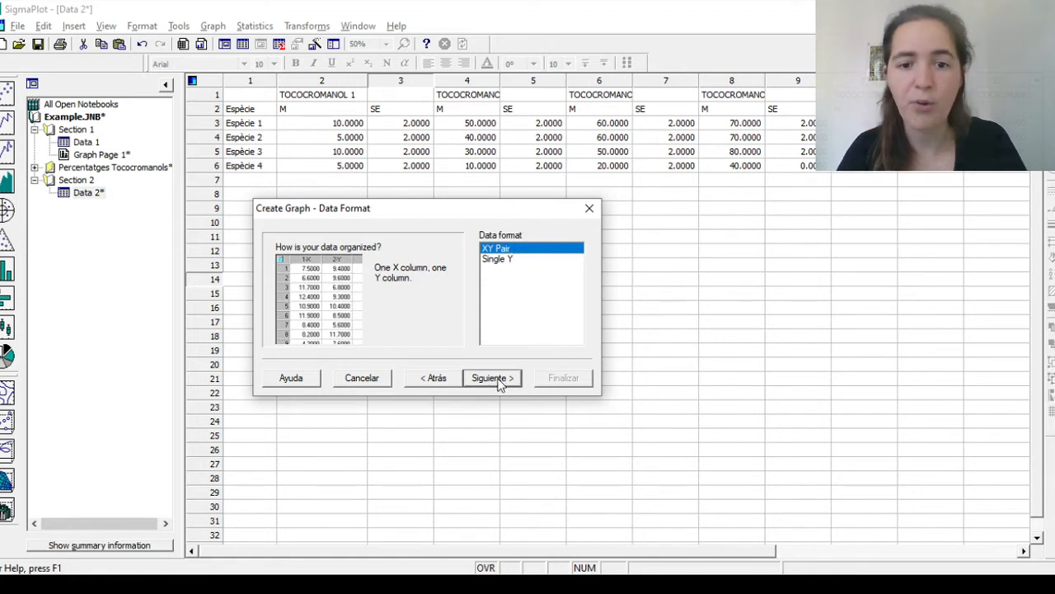
{"action": "left_click", "coordinate": [507, 379]}
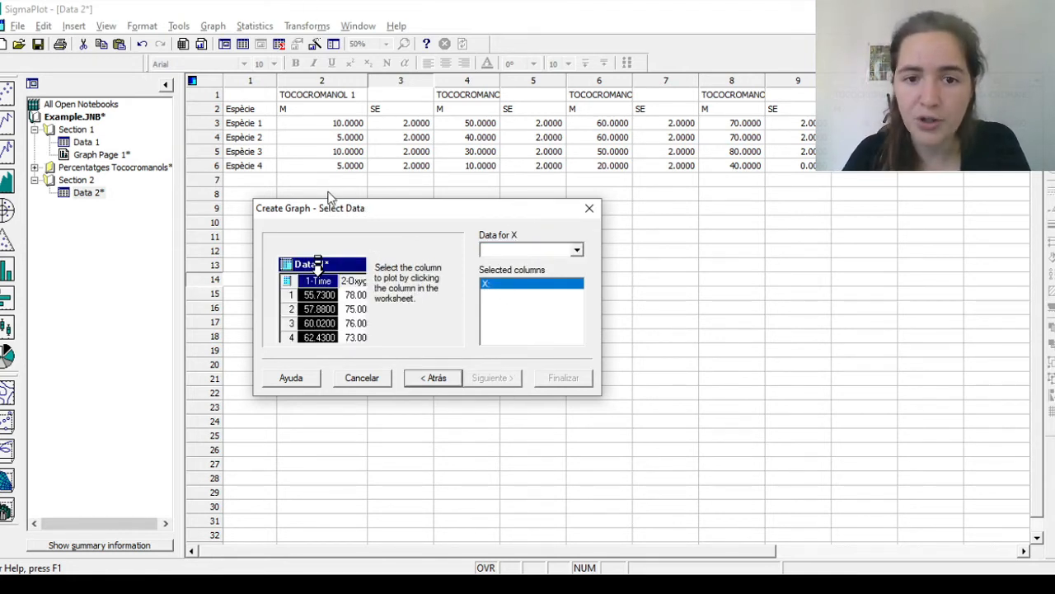
- Assign rows 3-6 of column 1 as X, column 16 as the bars and column 17 as the error, and create the graph
{"action": "left_click_drag", "start_coordinate": [246, 122], "coordinate": [257, 166]}
{"action": "left_click_drag", "start_coordinate": [540, 552], "coordinate": [755, 551]}
{"action": "left_click_drag", "start_coordinate": [919, 123], "coordinate": [919, 166]}
{"action": "left_click_drag", "start_coordinate": [985, 123], "coordinate": [971, 168]}
{"action": "left_click", "coordinate": [575, 381]}
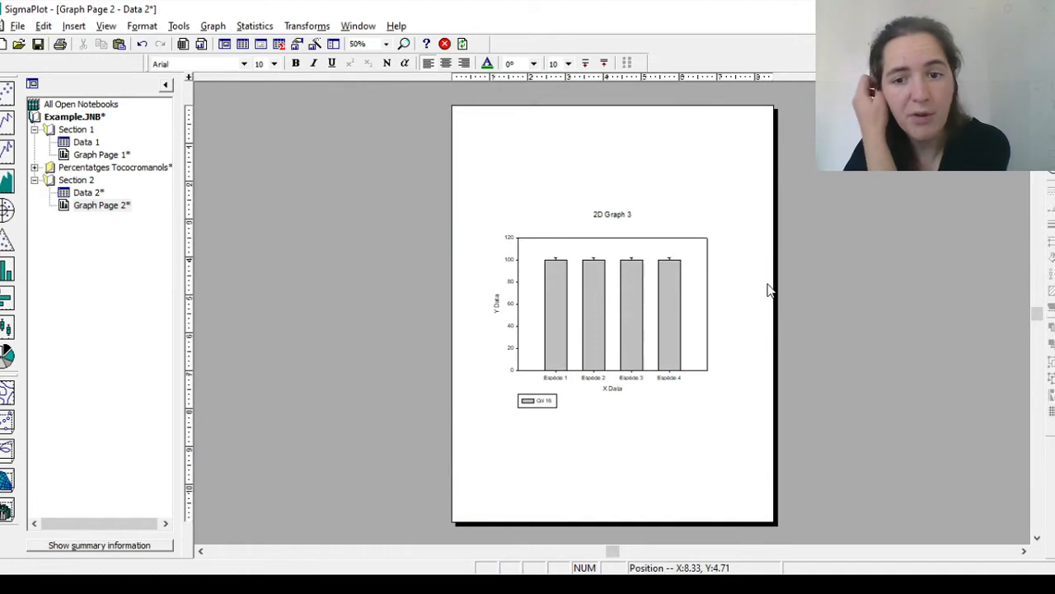
- Start adding a new plot to the graph as a Vertical Bar Chart with Simple Error Bars, using Worksheet Columns for the symbol values
{"action": "left_click", "coordinate": [699, 290]}
{"action": "right_click", "coordinate": [697, 290]}
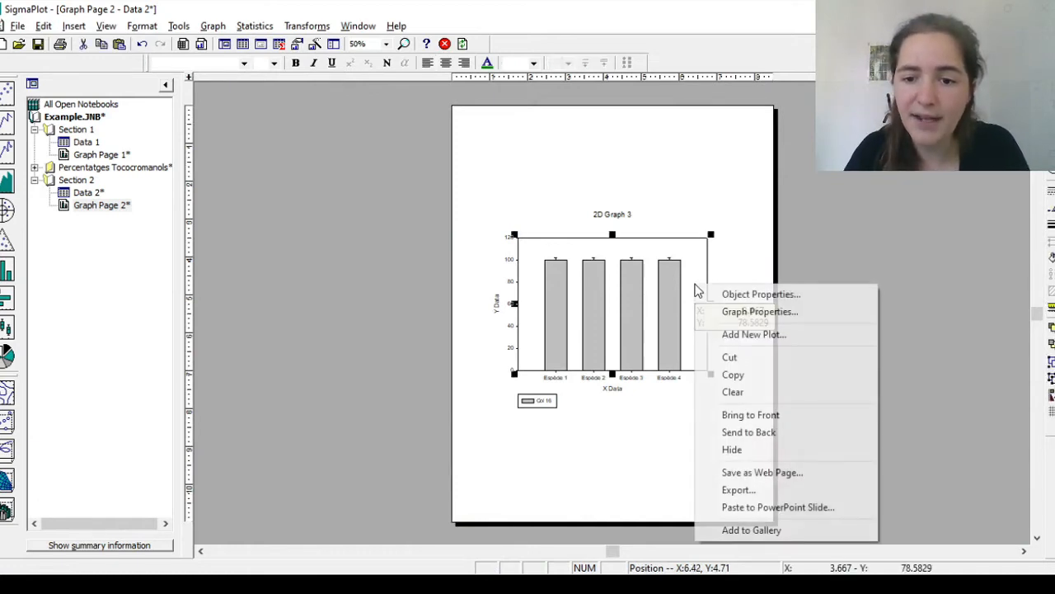
{"action": "left_click", "coordinate": [752, 334]}
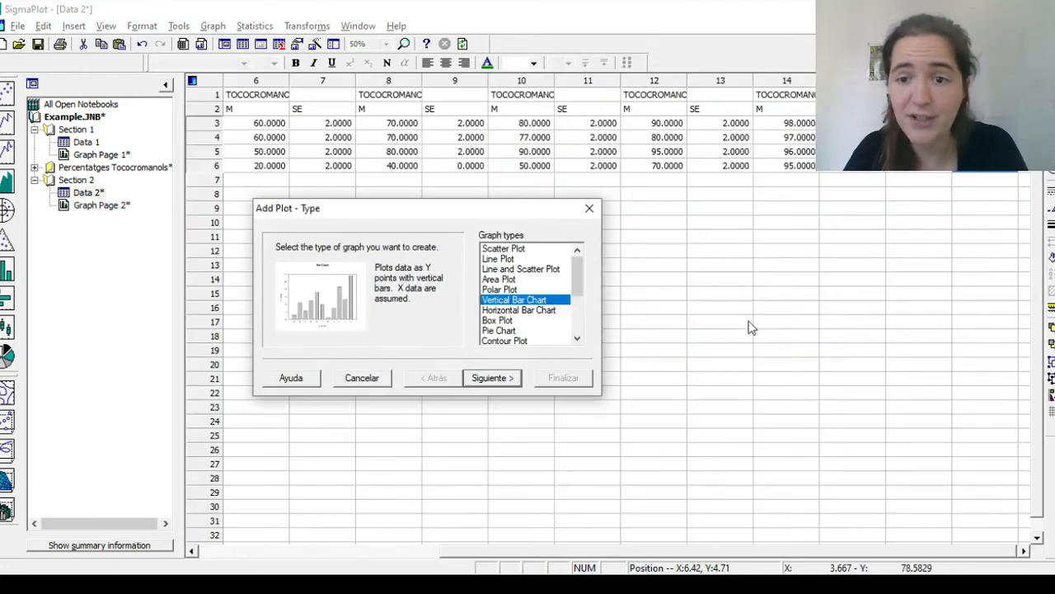
{"action": "left_click", "coordinate": [501, 378]}
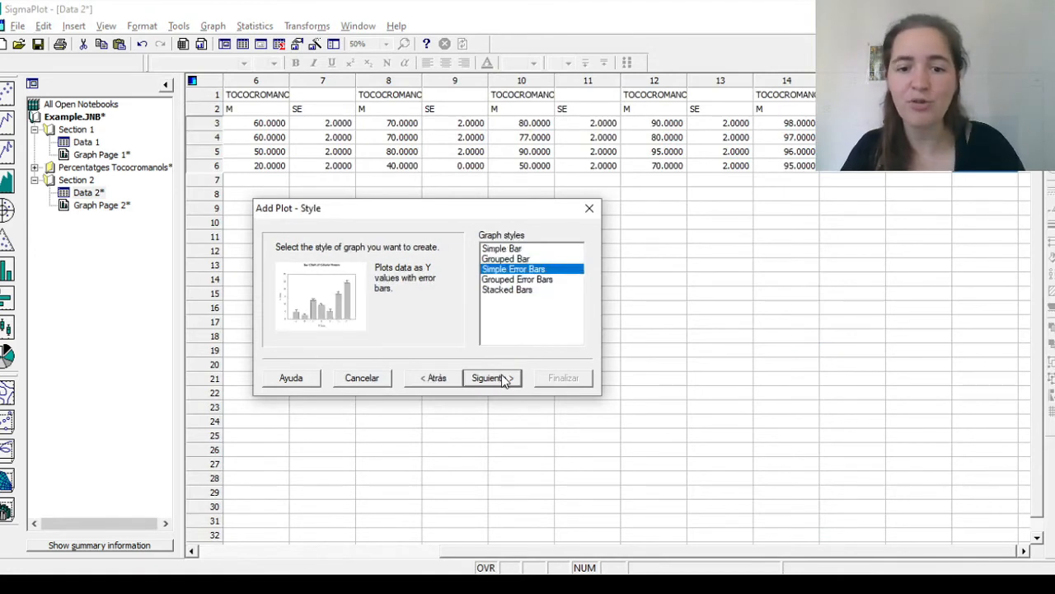
{"action": "left_click", "coordinate": [504, 379]}
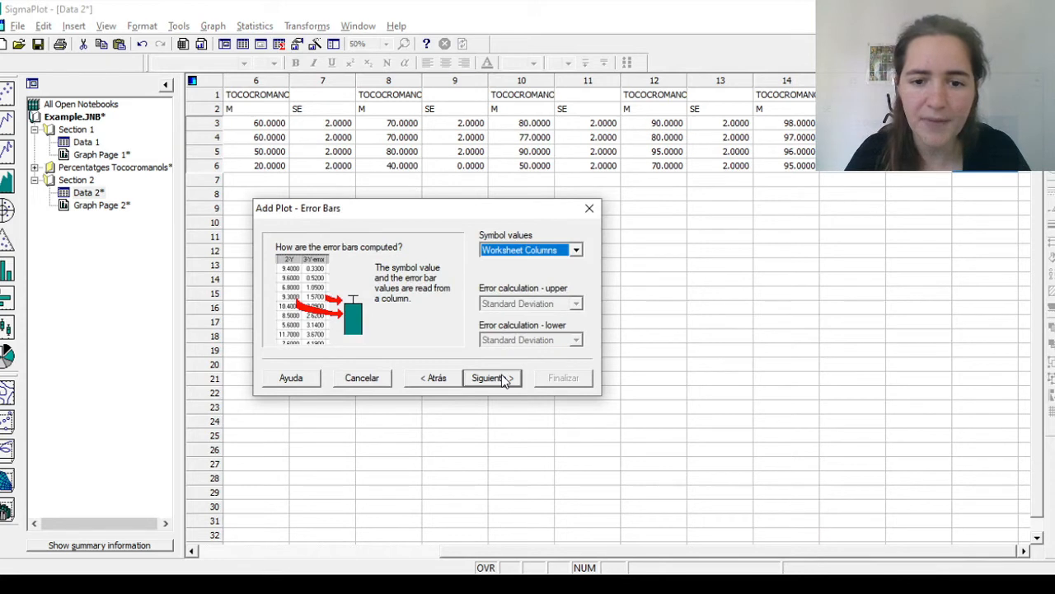
{"action": "left_click", "coordinate": [505, 378]}
{"action": "left_click", "coordinate": [501, 378]}
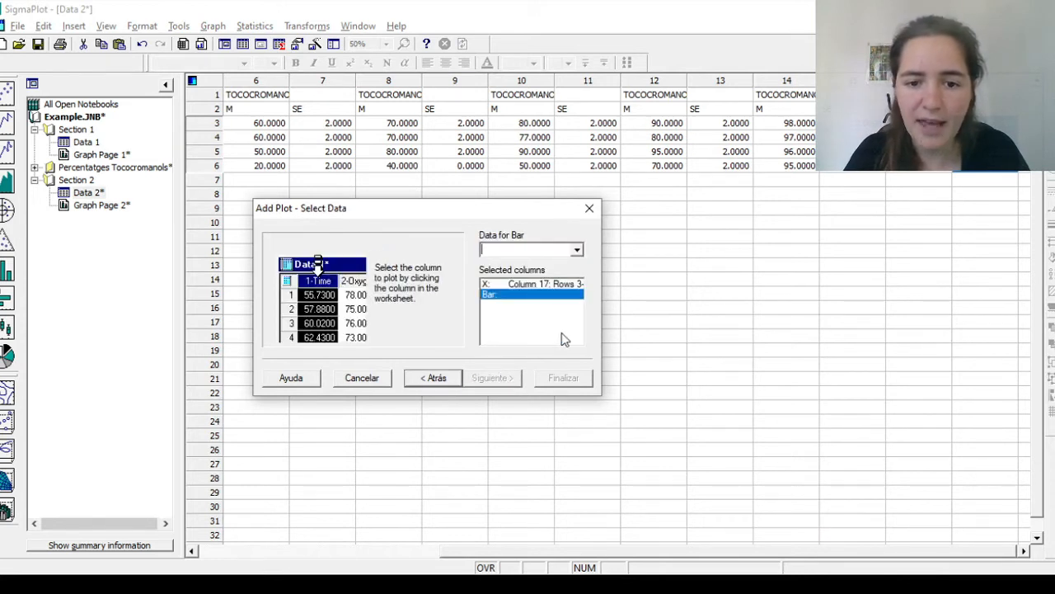
- Assign rows 3-6 of column 1 as X, column 14 as the bars and column 15 as the error, and finish the added plot
{"action": "left_click", "coordinate": [564, 284]}
{"action": "left_click", "coordinate": [453, 550]}
{"action": "left_click_drag", "start_coordinate": [237, 124], "coordinate": [241, 167]}
{"action": "left_click", "coordinate": [776, 551]}
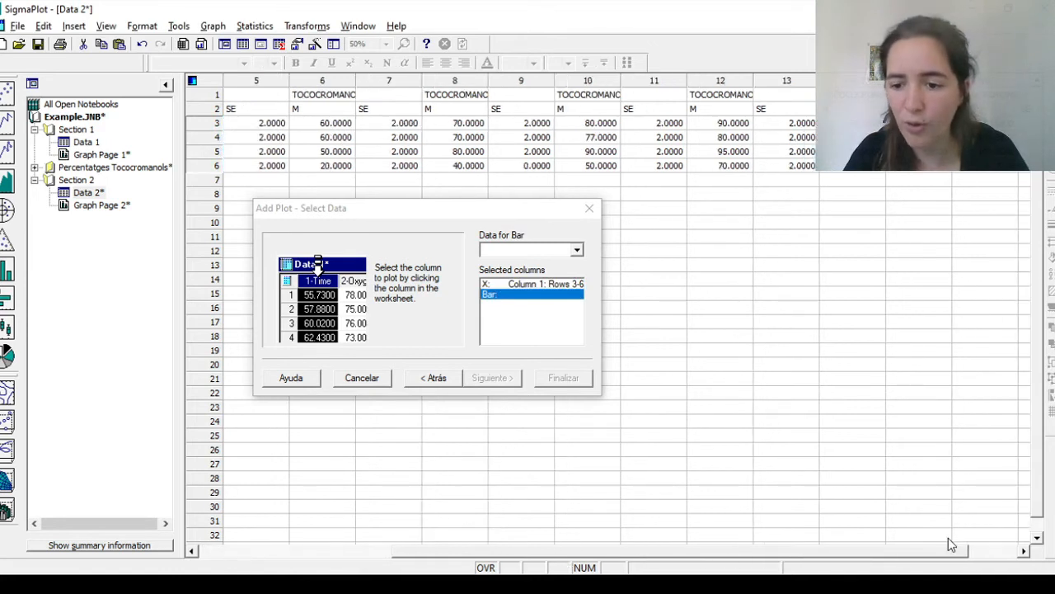
{"action": "left_click", "coordinate": [1023, 551]}
{"action": "left_click_drag", "start_coordinate": [812, 126], "coordinate": [788, 166]}
{"action": "left_click_drag", "start_coordinate": [850, 124], "coordinate": [850, 165]}
{"action": "left_click", "coordinate": [563, 378]}
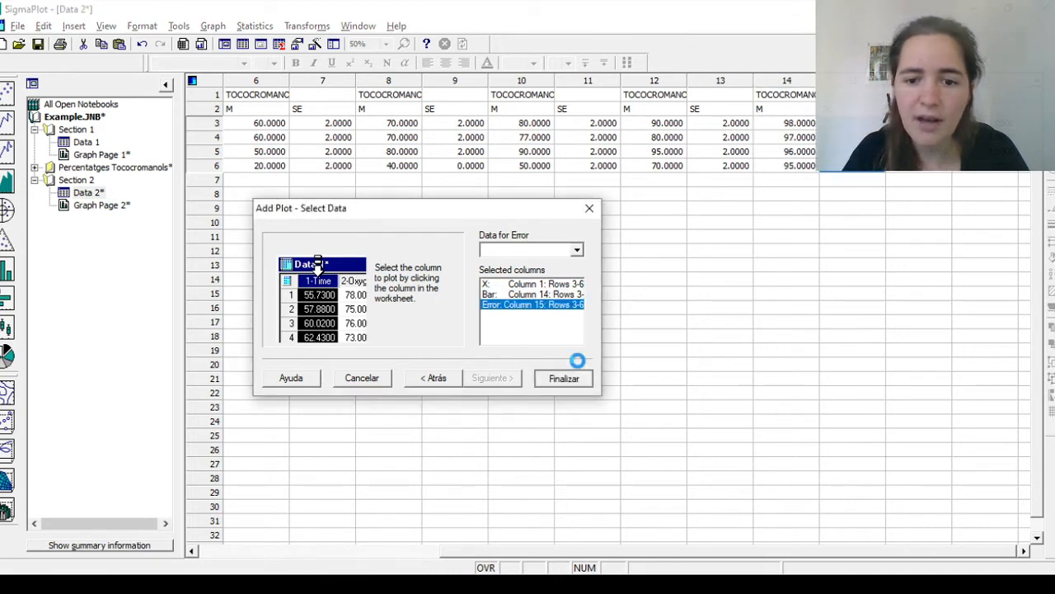
{"action": "left_click", "coordinate": [780, 287]}
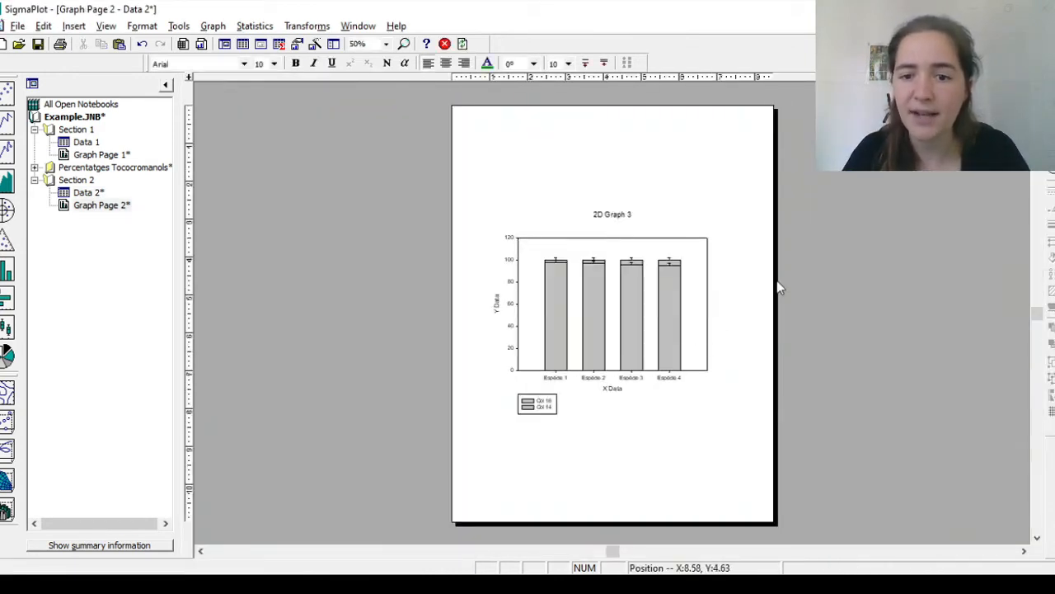
- Add further vertical bar plots with simple error bars to the same graph for the M values in columns 12, 10 and 8
{"action": "mouse_move", "coordinate": [603, 281]}
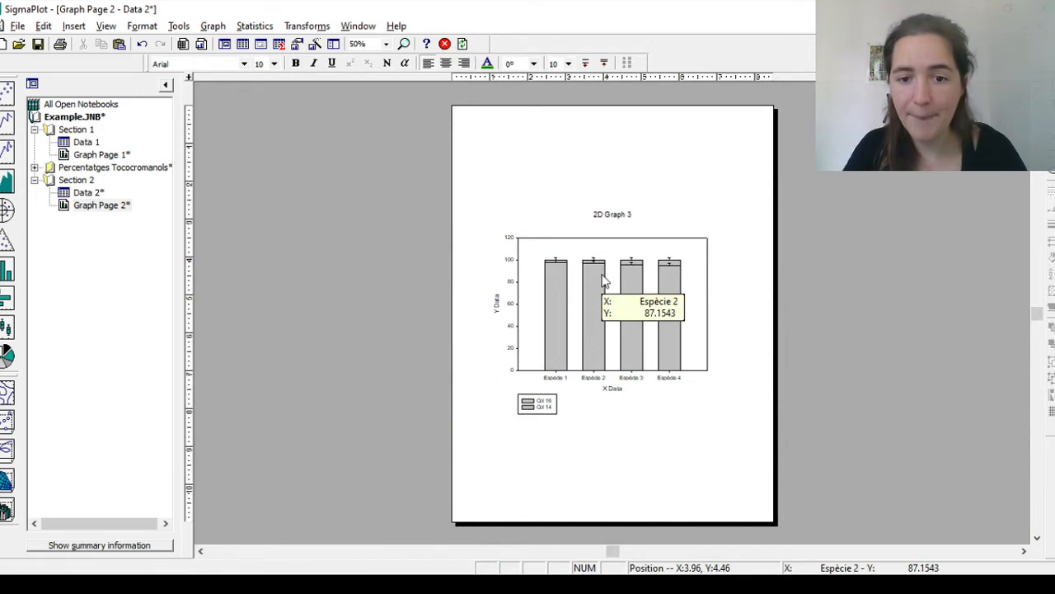
{"action": "mouse_move", "coordinate": [561, 268]}
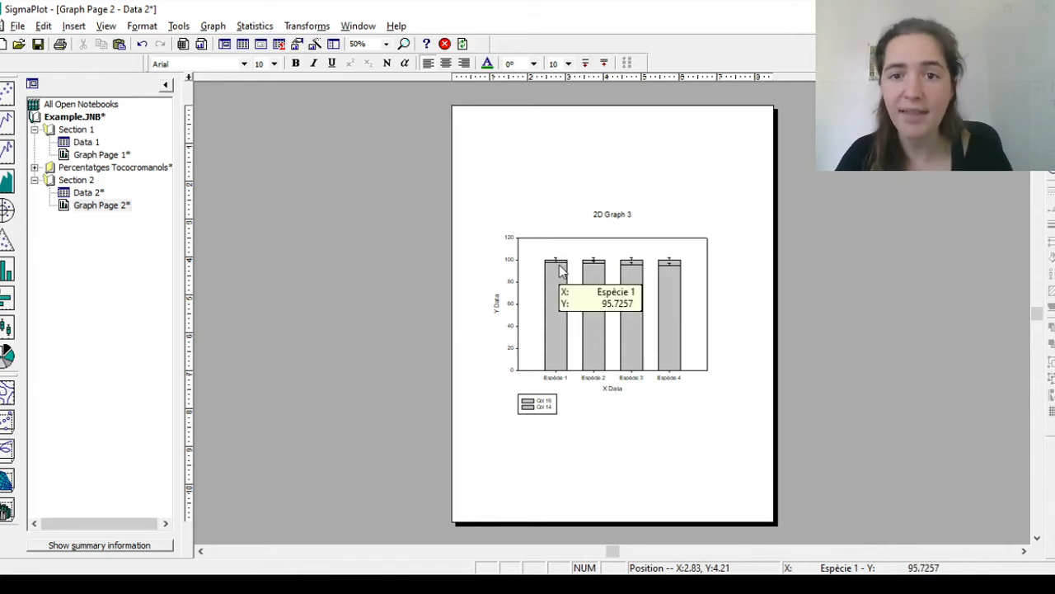
{"action": "mouse_move", "coordinate": [564, 303]}
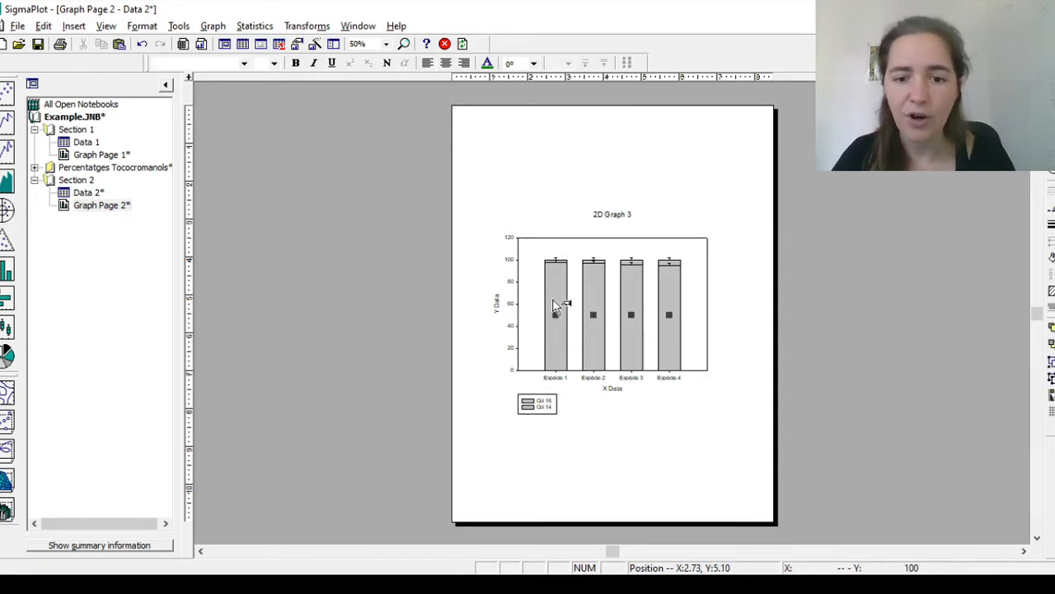
{"action": "right_click", "coordinate": [540, 308]}
{"action": "left_click", "coordinate": [594, 353]}
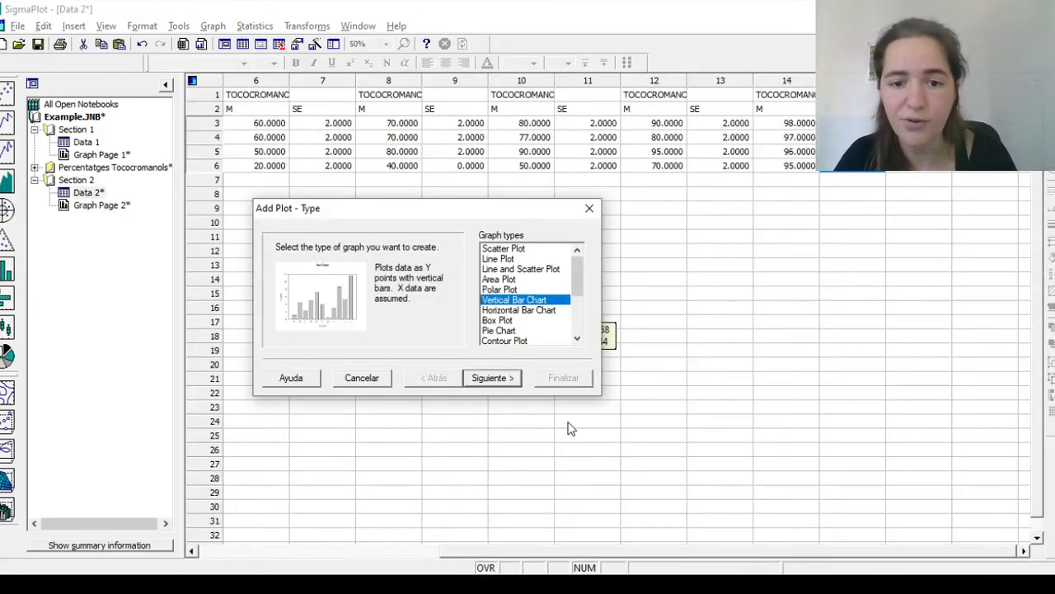
{"action": "left_click", "coordinate": [498, 381]}
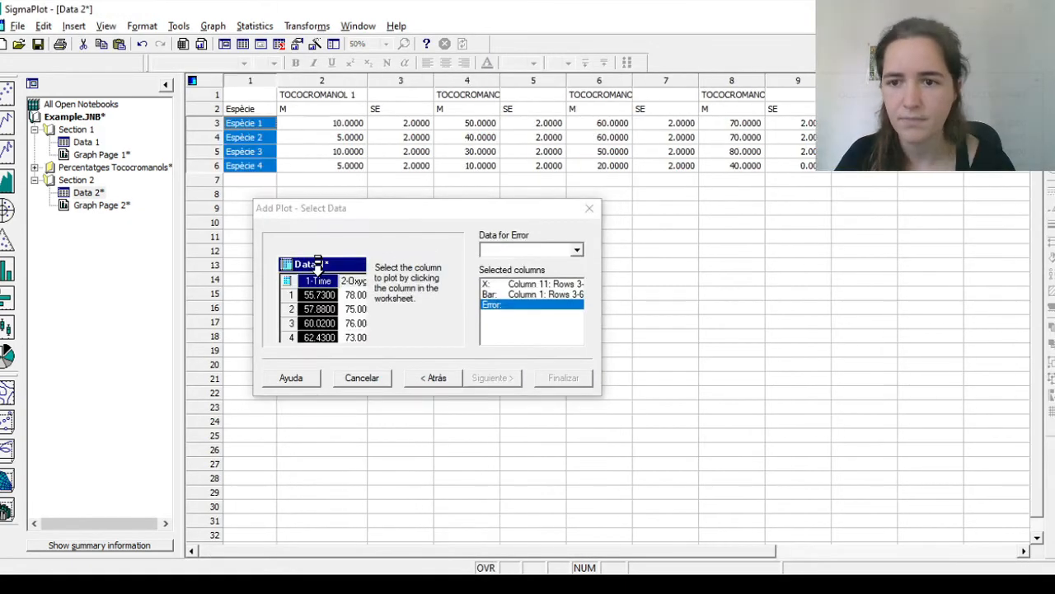
{"action": "left_click_drag", "start_coordinate": [792, 122], "coordinate": [782, 163]}
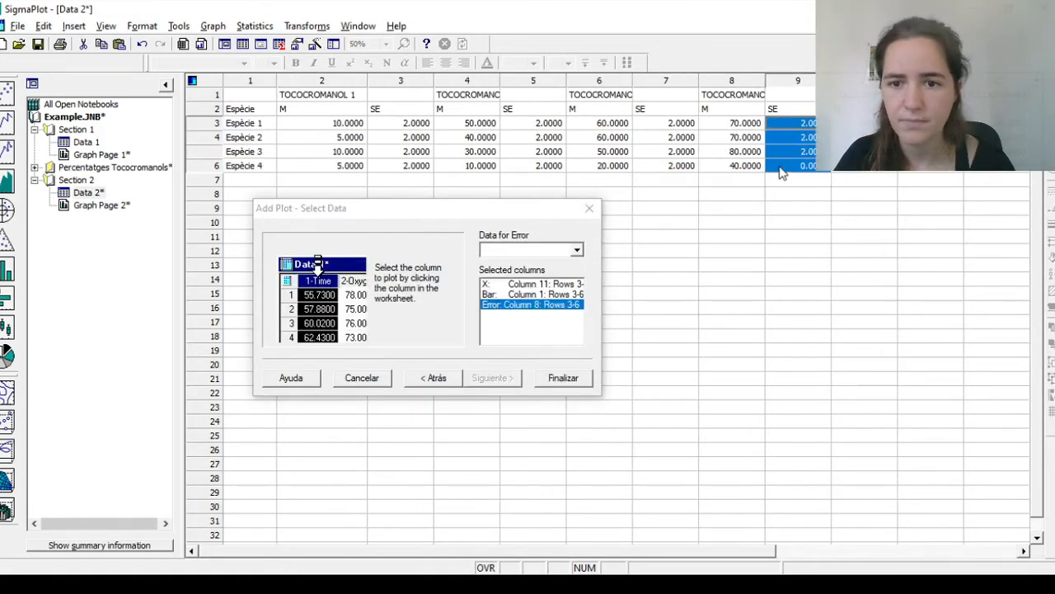
- Add another simple error bar plot with rows 3-6 of column 1 as X, column 6 as the bars and column 7 as the error
{"action": "right_click", "coordinate": [681, 310]}
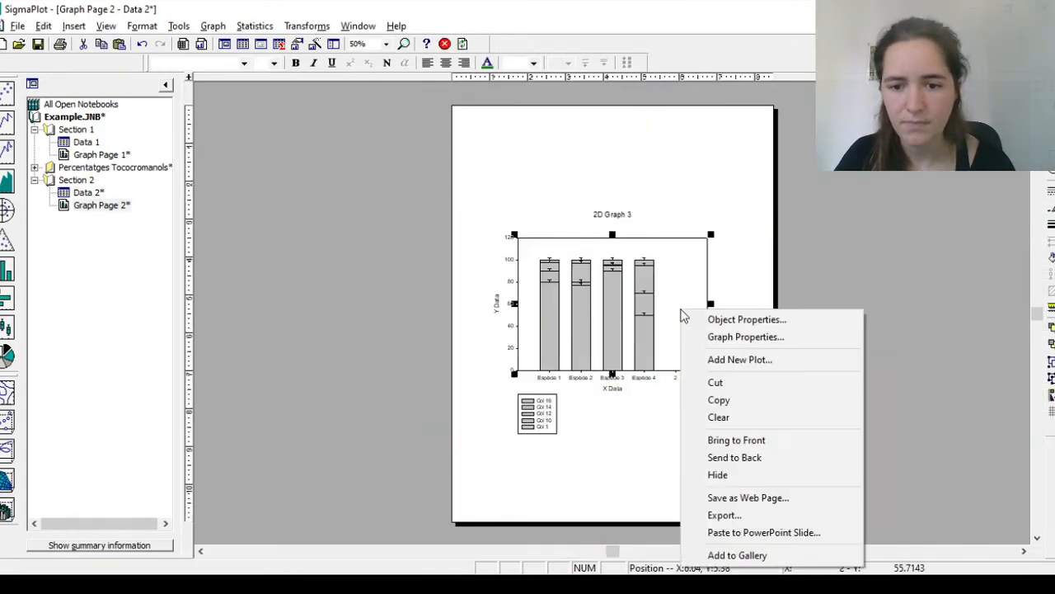
{"action": "left_click", "coordinate": [739, 359]}
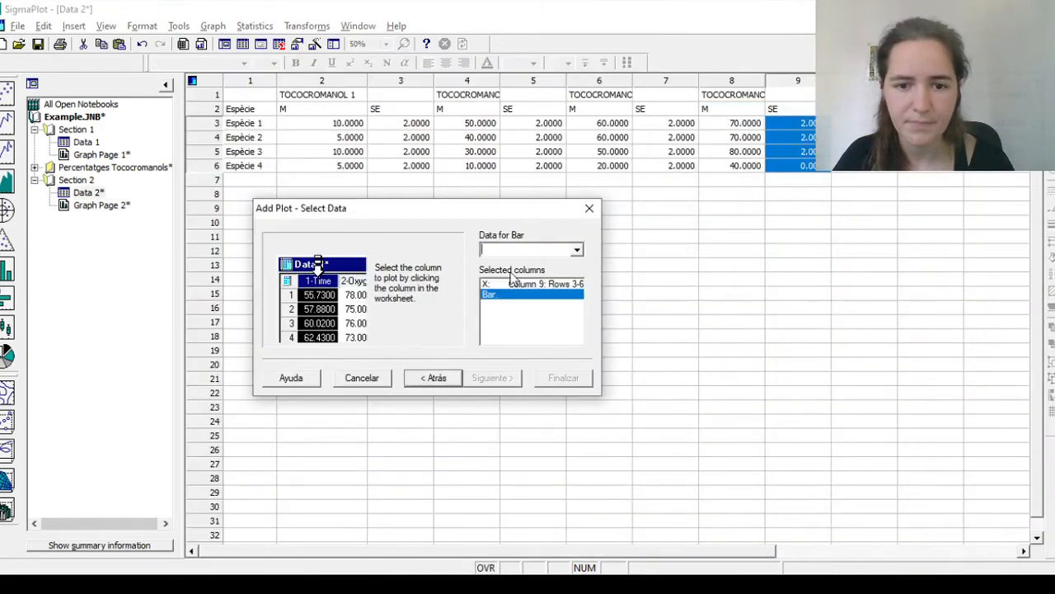
{"action": "left_click_drag", "start_coordinate": [244, 123], "coordinate": [244, 164]}
{"action": "left_click_drag", "start_coordinate": [612, 123], "coordinate": [614, 171]}
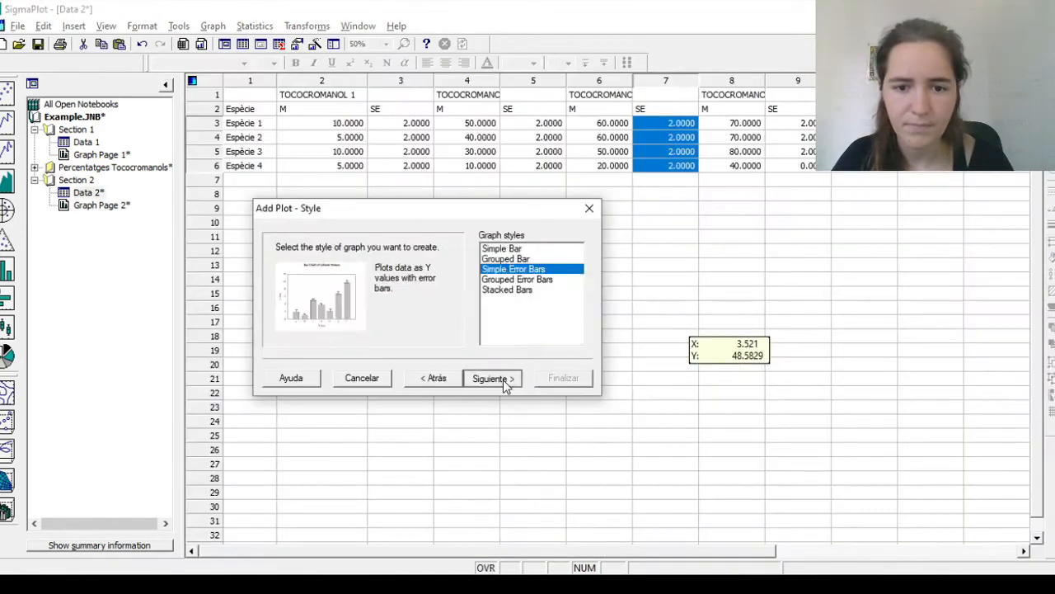
- Add the last two simple error bar plots, with columns 4 and 2 as bars and their neighbouring SE columns as errors
{"action": "left_click", "coordinate": [488, 377]}
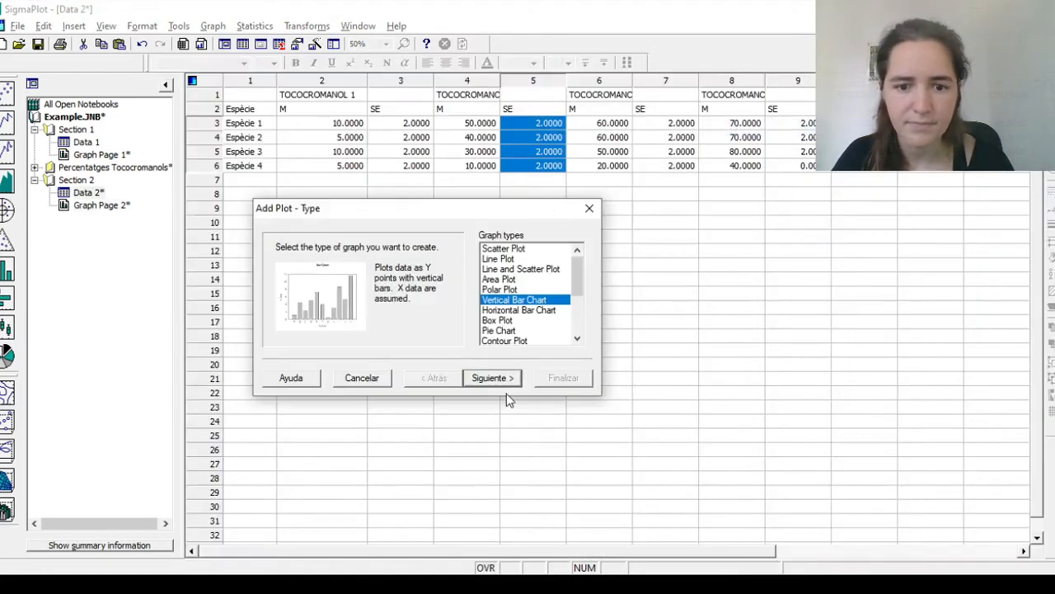
{"action": "left_click", "coordinate": [492, 377]}
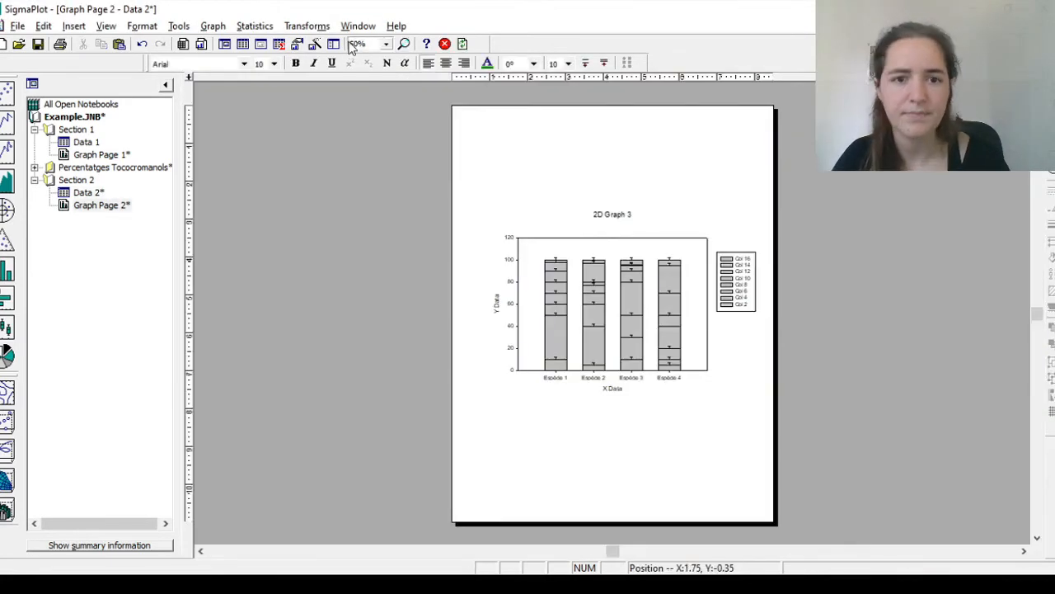
{"action": "left_click", "coordinate": [356, 44]}
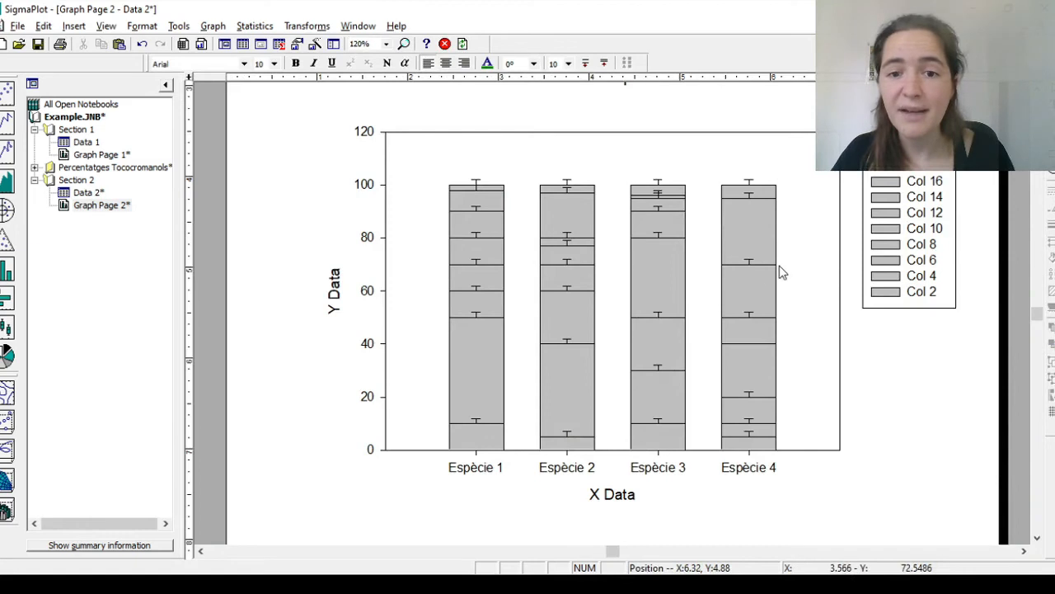
- Retitle the X axis as "Espècie" and the Y axis as "% Tococromanol ()"
{"action": "left_click", "coordinate": [886, 367]}
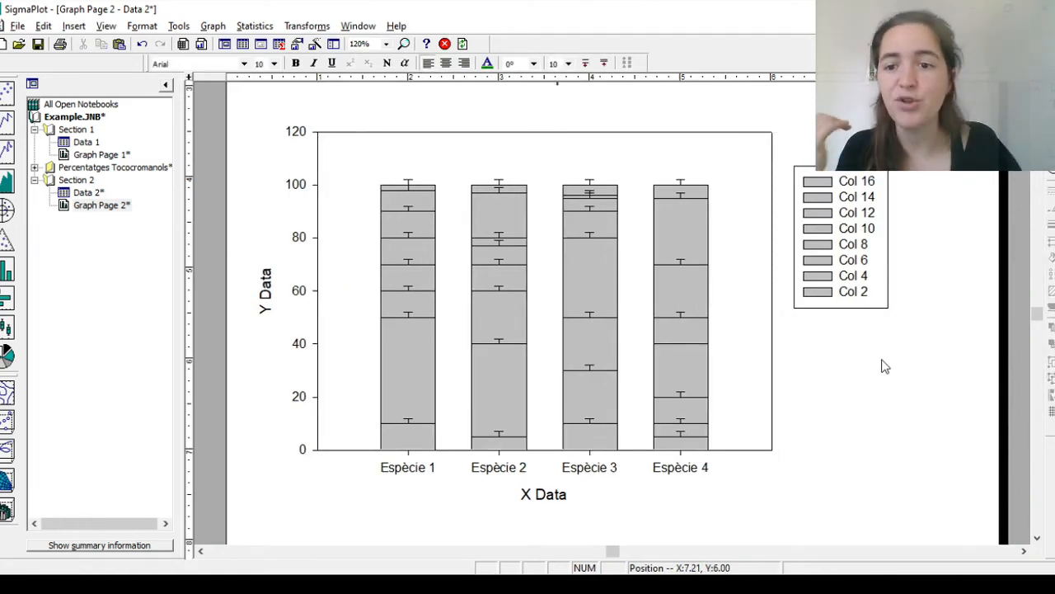
{"action": "double_click", "coordinate": [552, 493]}
{"action": "type", "text": "Espècie"}
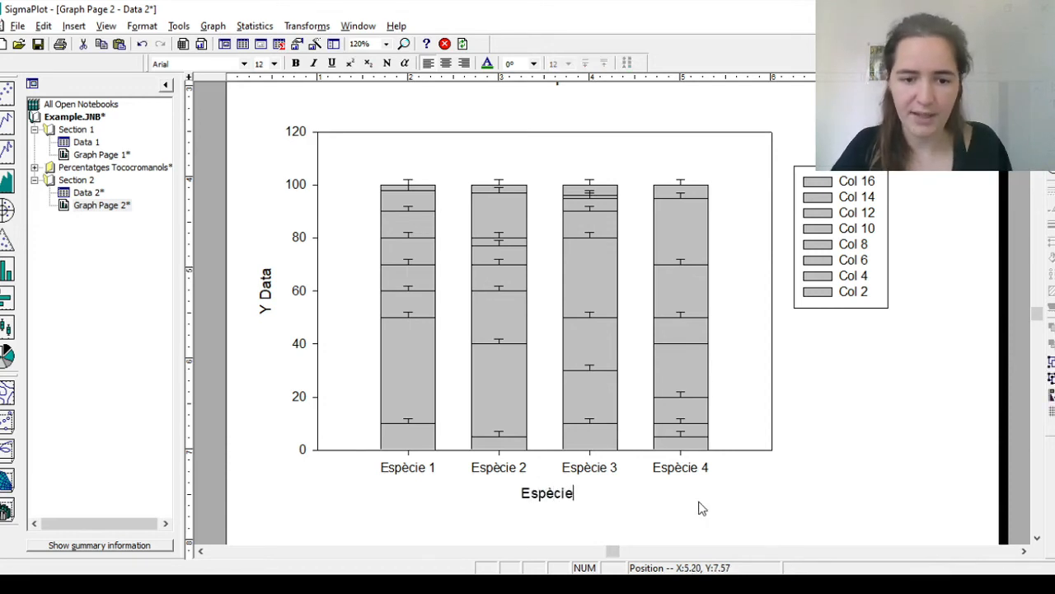
{"action": "double_click", "coordinate": [267, 293]}
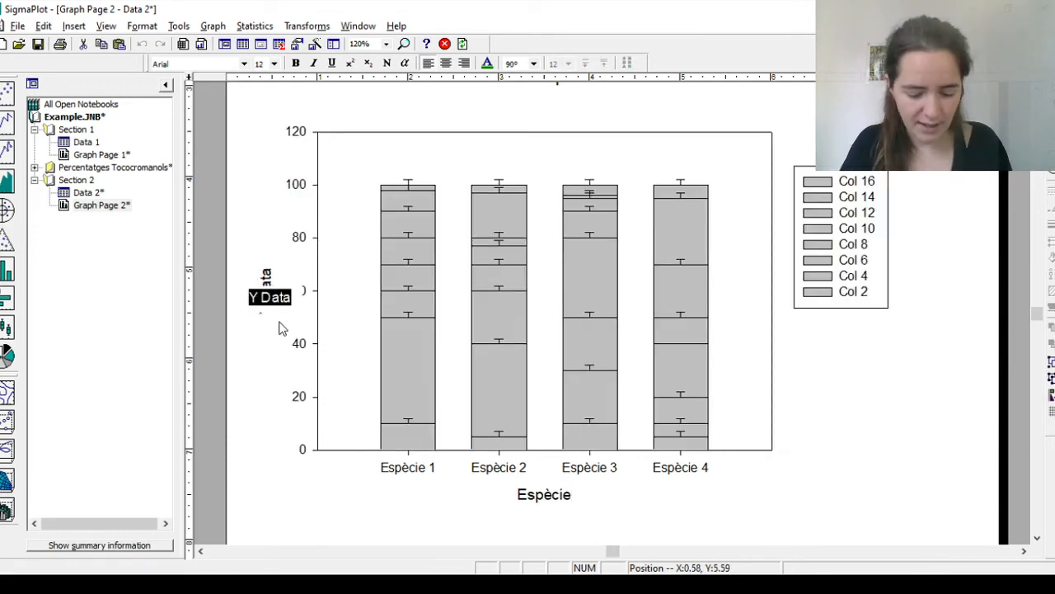
{"action": "type", "text": "C"}
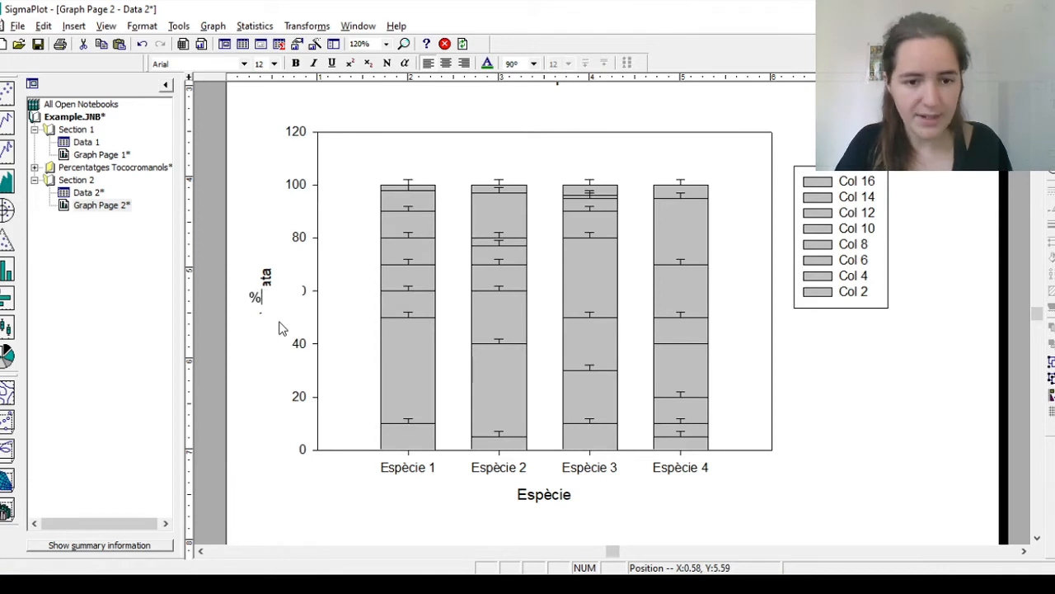
{"action": "type", "text": " Tococromanol"}
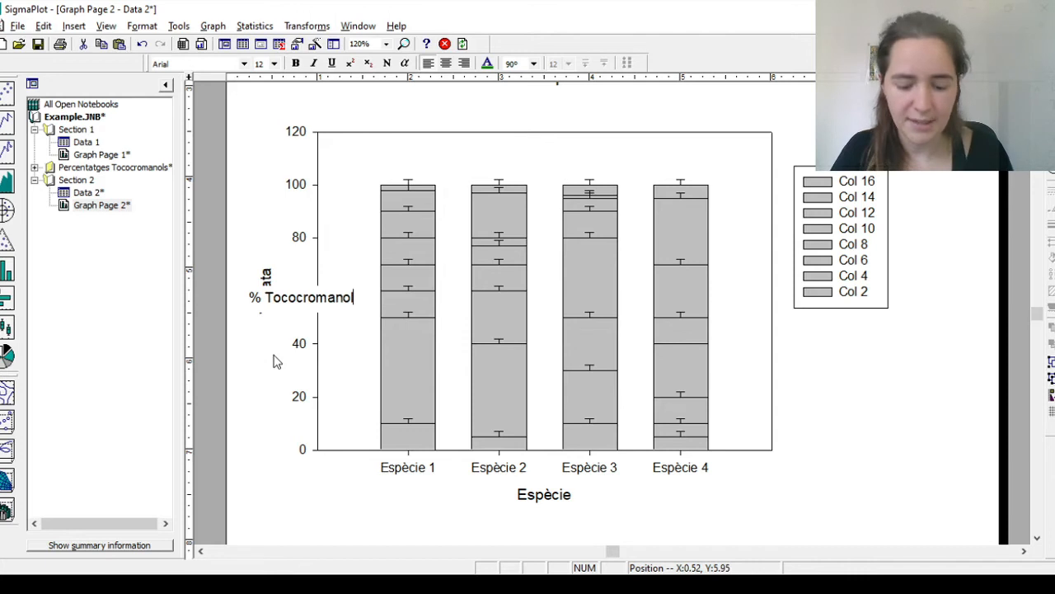
{"action": "type", "text": " ()"}
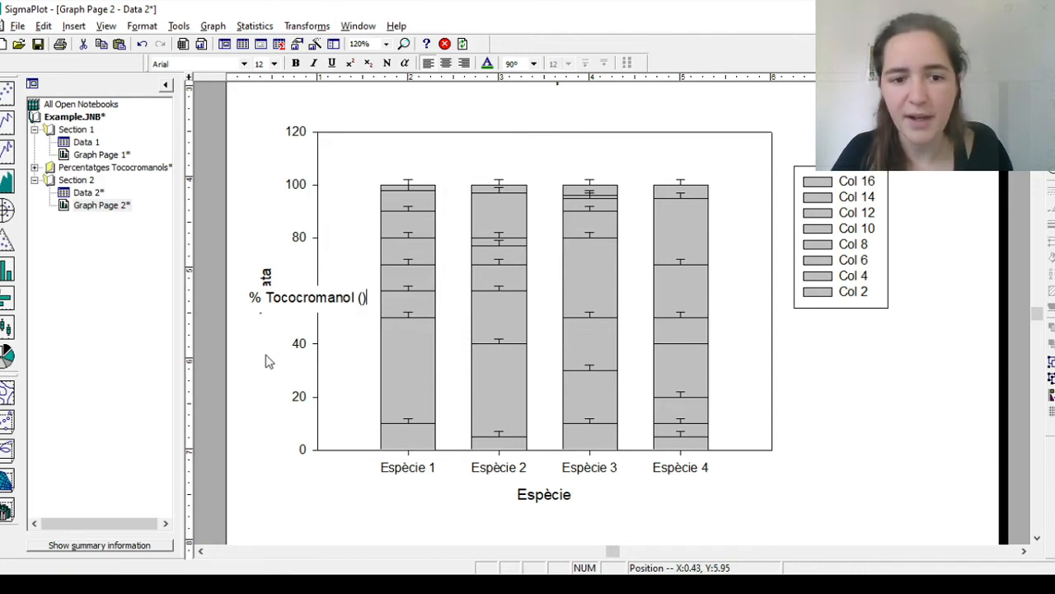
{"action": "left_click", "coordinate": [266, 361]}
- Set the end of the Y axis range to 100 and apply it to the graph
{"action": "left_click", "coordinate": [301, 188]}
{"action": "double_click", "coordinate": [301, 188]}
{"action": "left_click", "coordinate": [138, 239]}
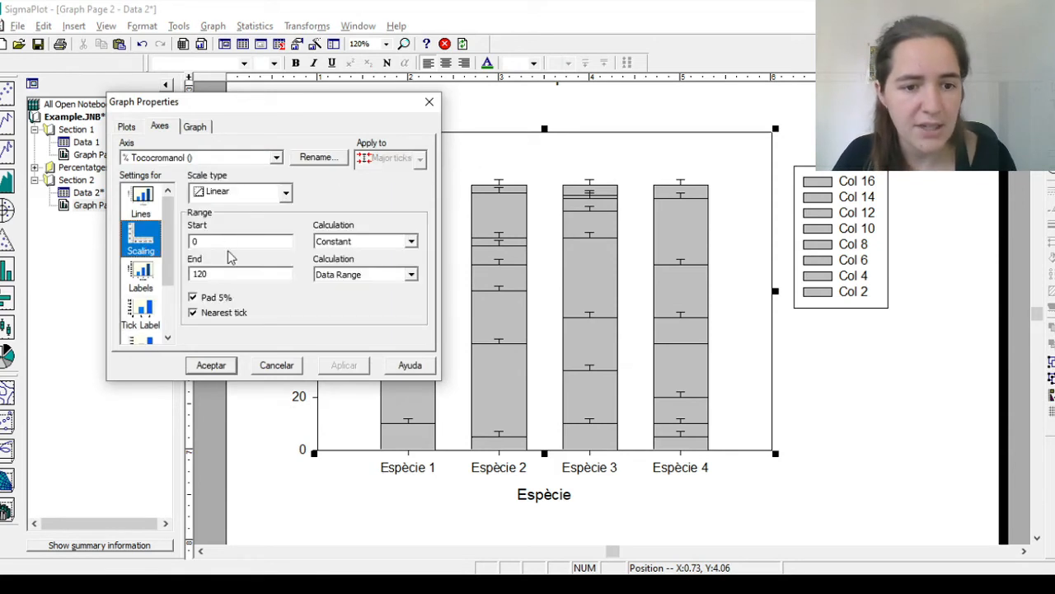
{"action": "type", "text": "1"}
{"action": "left_click", "coordinate": [346, 365]}
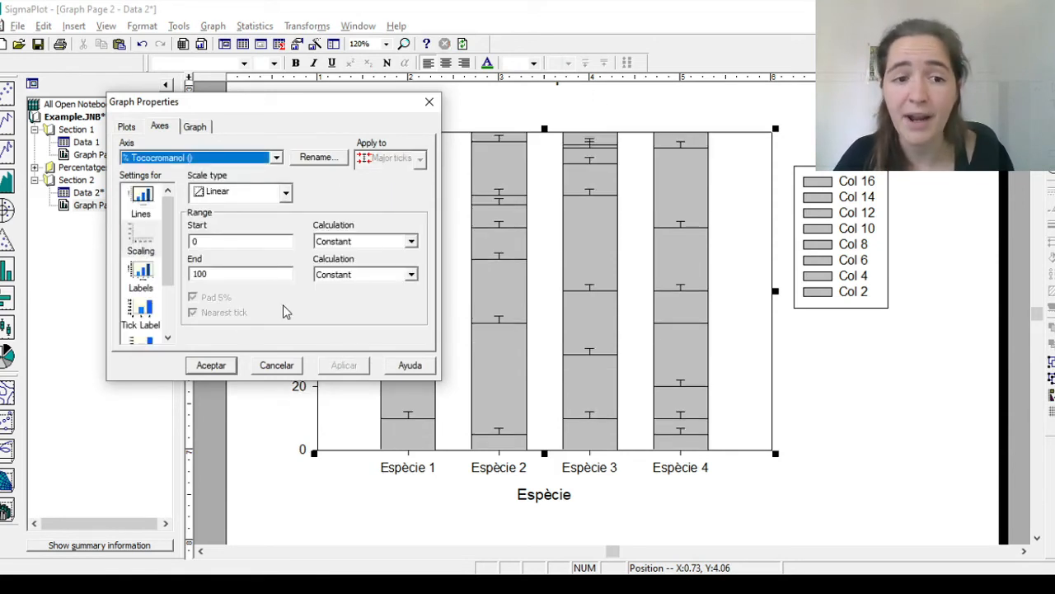
- Extend the end of the Y axis range to 110 and close the graph properties
{"action": "left_click_drag", "start_coordinate": [223, 273], "coordinate": [132, 273]}
{"action": "type", "text": "110"}
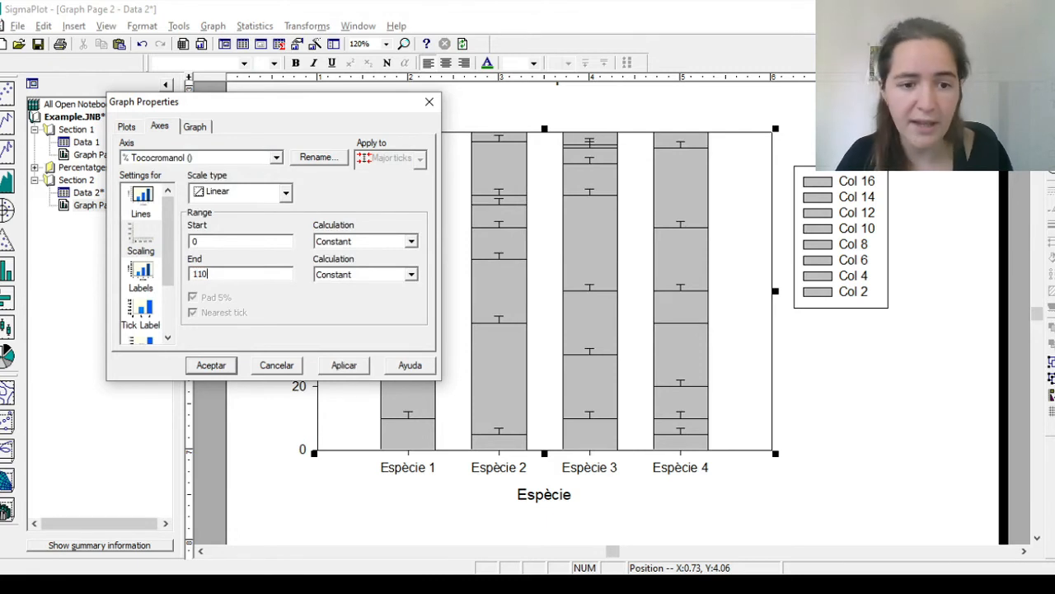
{"action": "left_click", "coordinate": [366, 365]}
{"action": "left_click", "coordinate": [223, 365]}
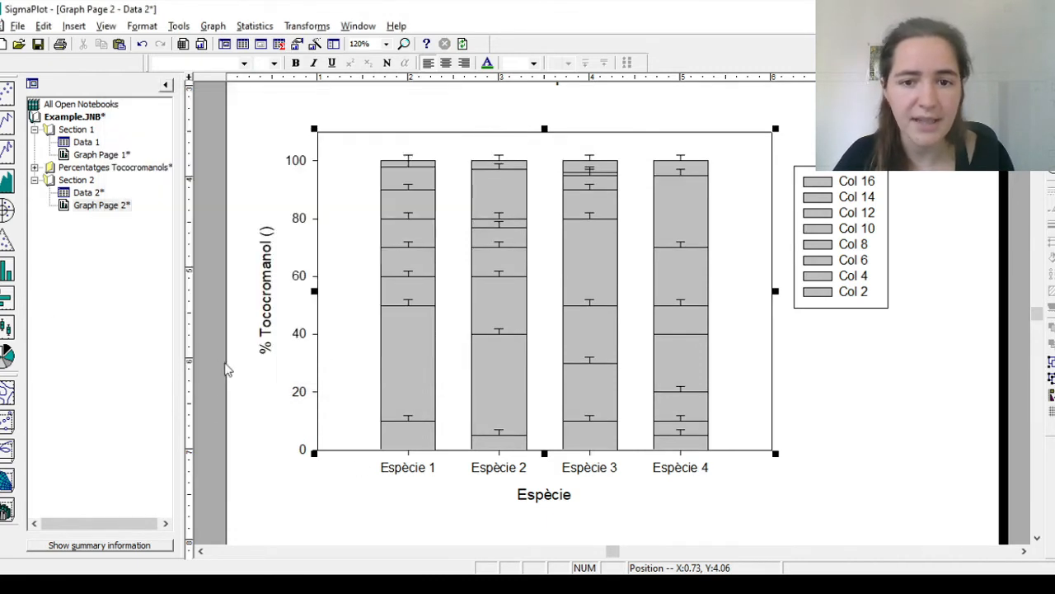
- Set the end of the Y axis range to a constant 120 in the axis scaling settings
{"action": "double_click", "coordinate": [316, 286]}
{"action": "left_click", "coordinate": [140, 243]}
{"action": "double_click", "coordinate": [216, 275]}
{"action": "type", "text": "120"}
{"action": "left_click", "coordinate": [341, 371]}
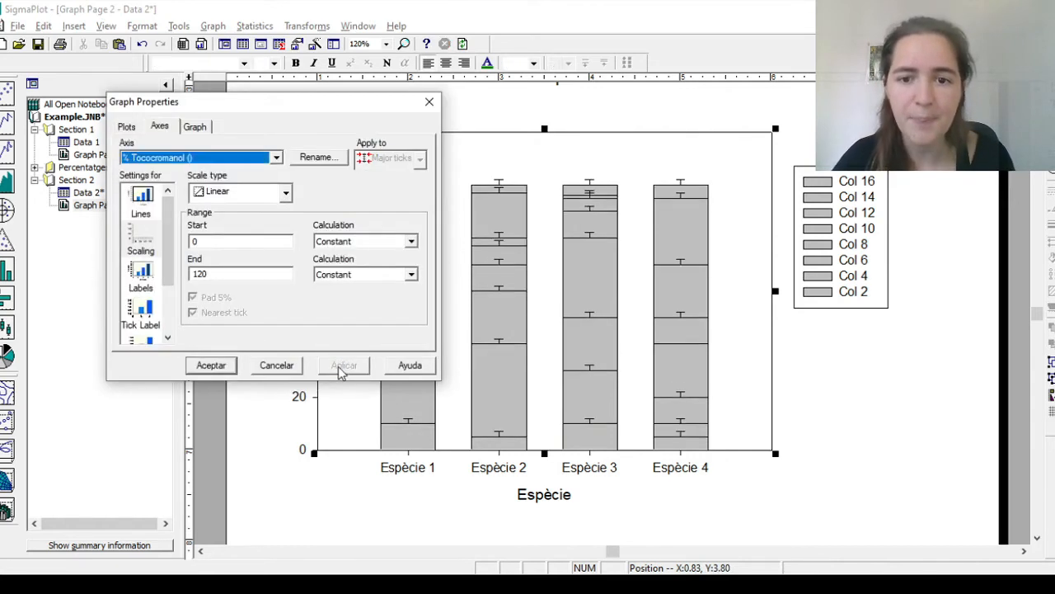
{"action": "left_click", "coordinate": [211, 366]}
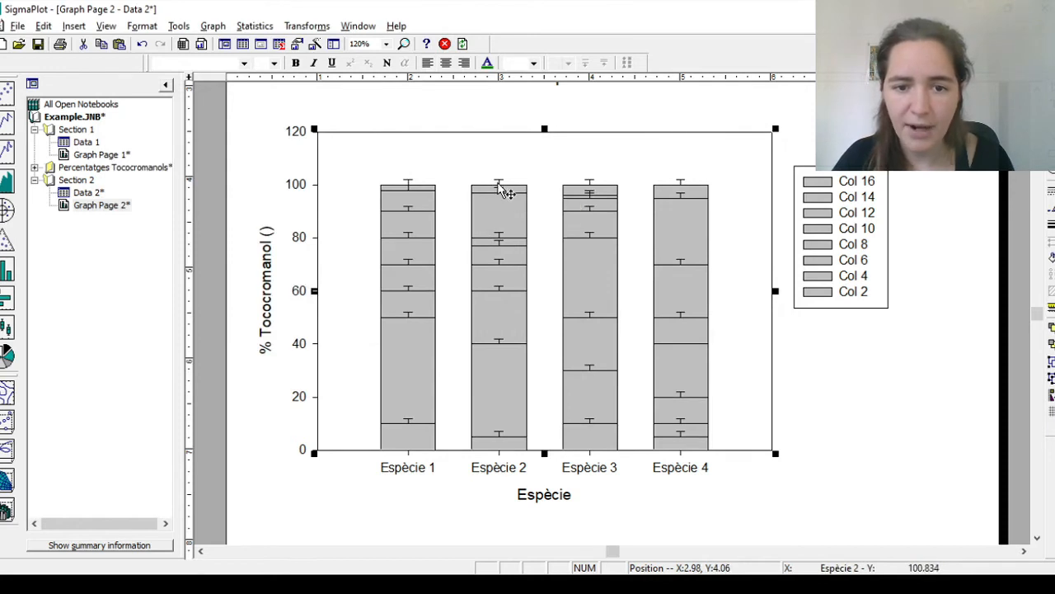
- Try the "Y to zero" error bar direction on Plot 1
{"action": "left_click", "coordinate": [429, 328]}
{"action": "mouse_move", "coordinate": [428, 332]}
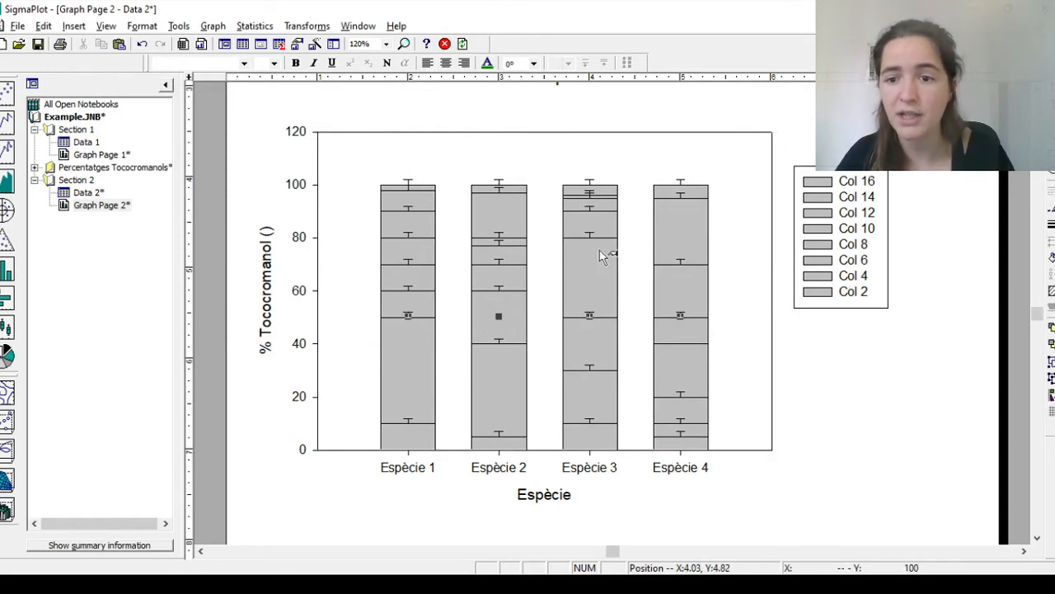
{"action": "double_click", "coordinate": [677, 256]}
{"action": "left_click", "coordinate": [242, 212]}
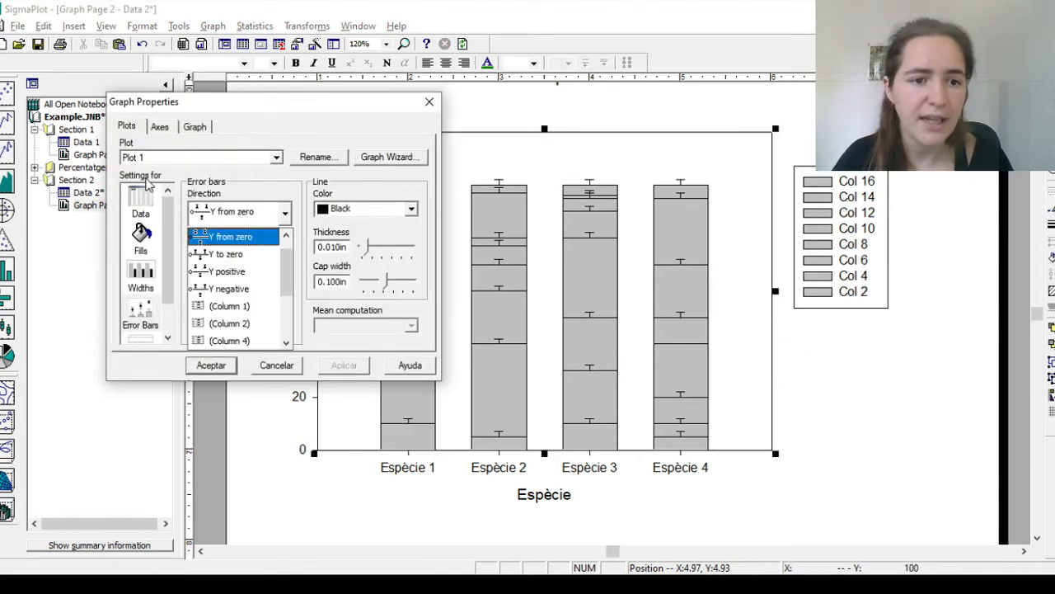
{"action": "left_click", "coordinate": [180, 163]}
{"action": "left_click", "coordinate": [182, 160]}
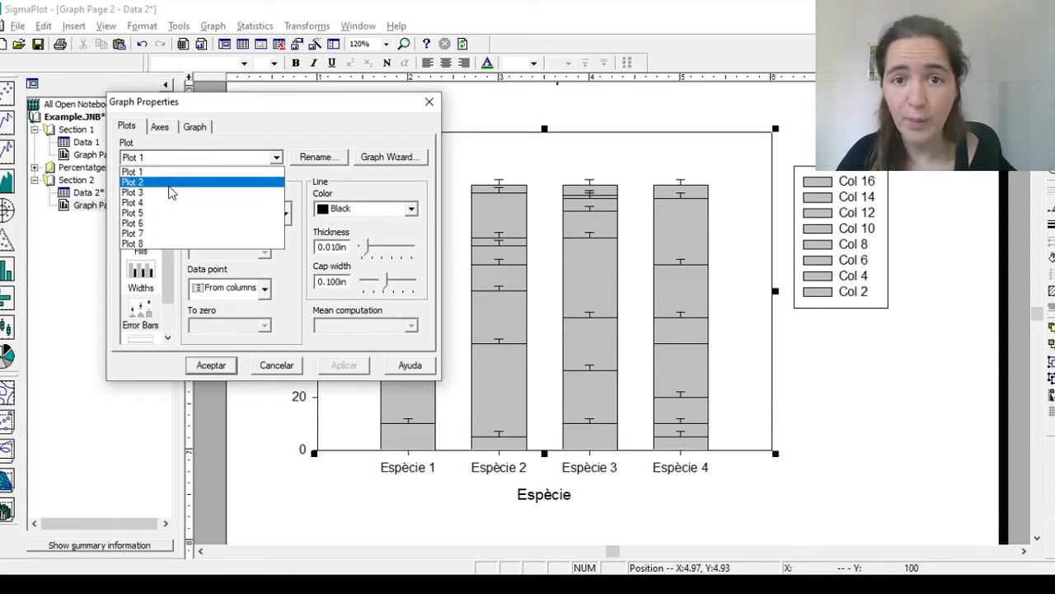
{"action": "left_click", "coordinate": [183, 158]}
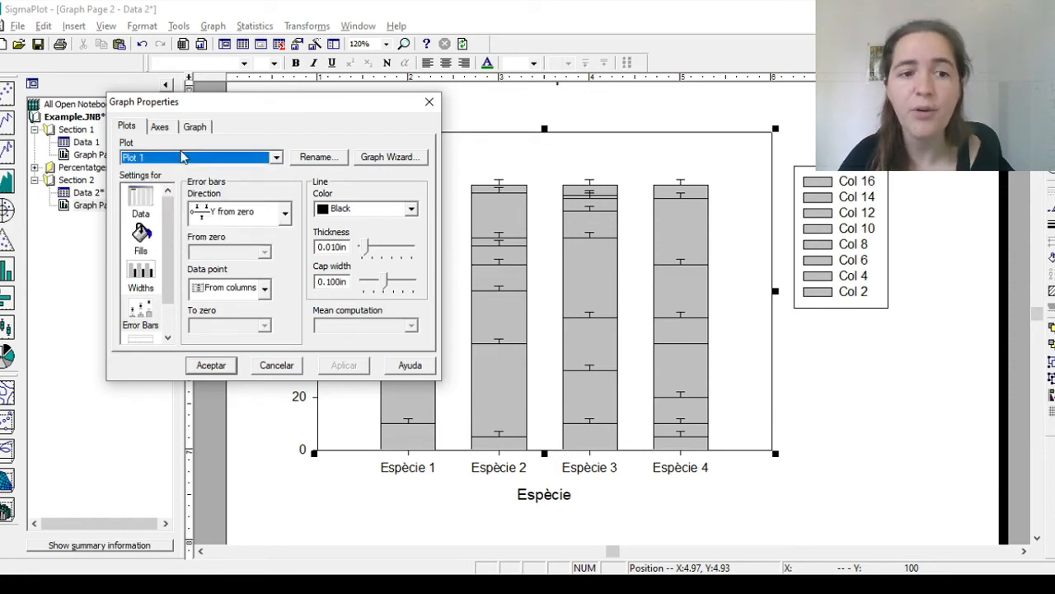
{"action": "left_click", "coordinate": [239, 213]}
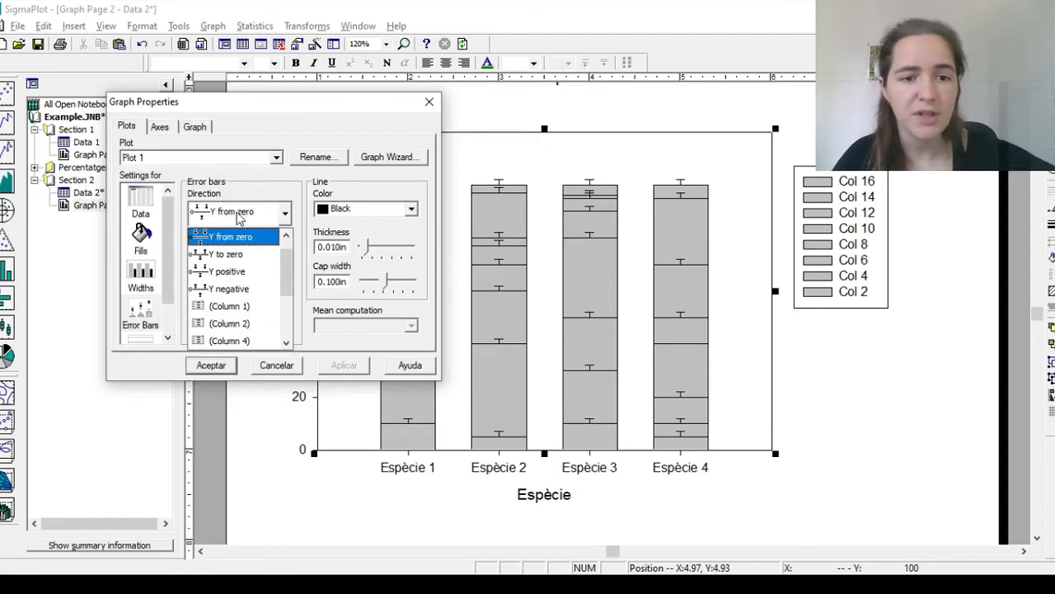
{"action": "left_click", "coordinate": [251, 262]}
{"action": "left_click", "coordinate": [343, 365]}
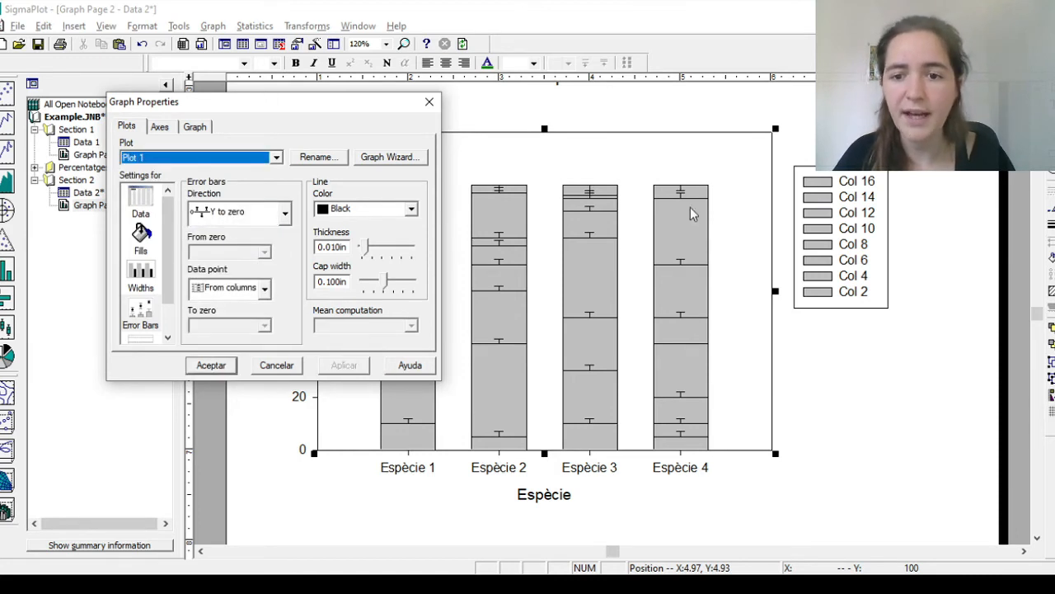
- Return Plot 1's error bar direction to "Y from zero" and close the graph properties
{"action": "left_click", "coordinate": [226, 213]}
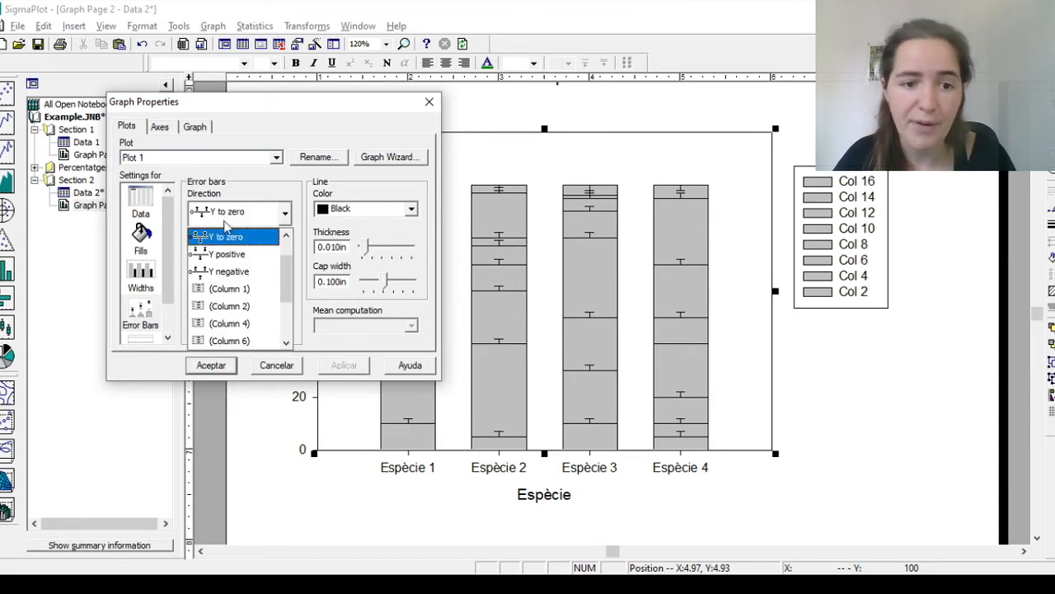
{"action": "scroll", "coordinate": [264, 260], "scroll_direction": "up", "scroll_amount": 2}
{"action": "left_click", "coordinate": [247, 255]}
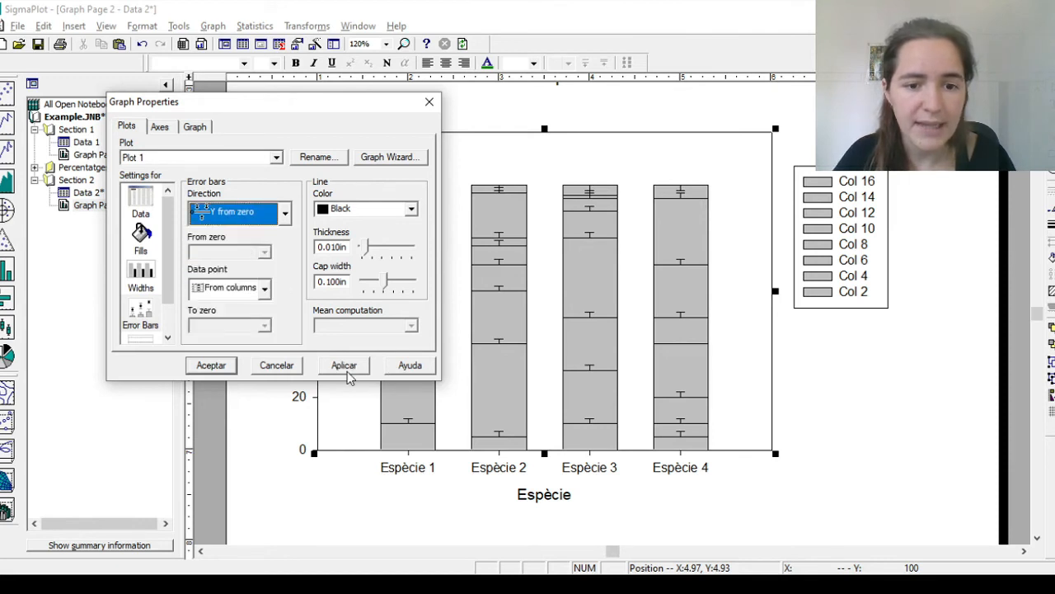
{"action": "left_click", "coordinate": [343, 365]}
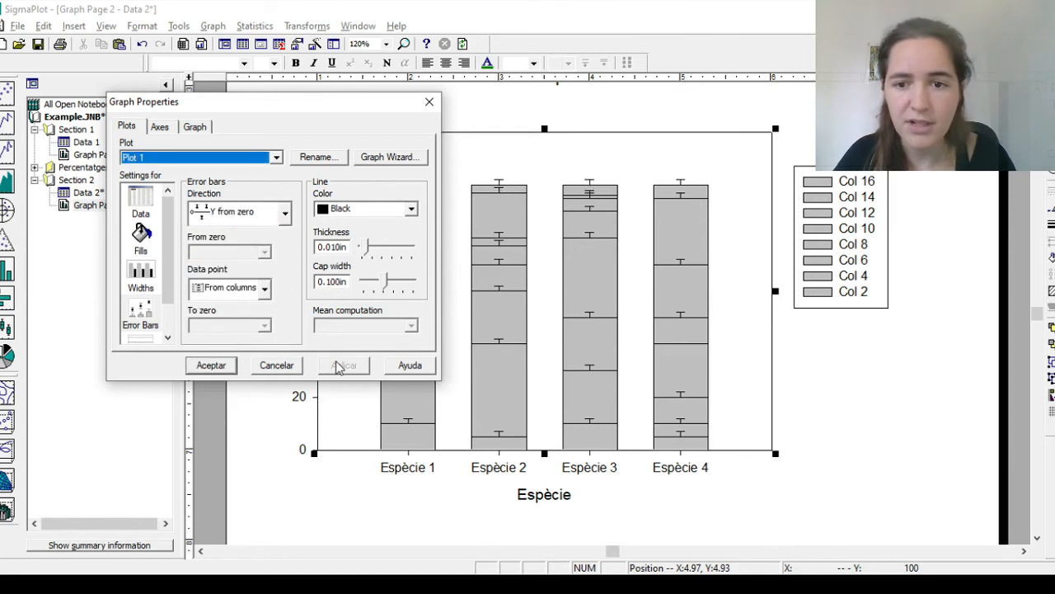
{"action": "left_click", "coordinate": [211, 366]}
{"action": "left_click", "coordinate": [833, 340]}
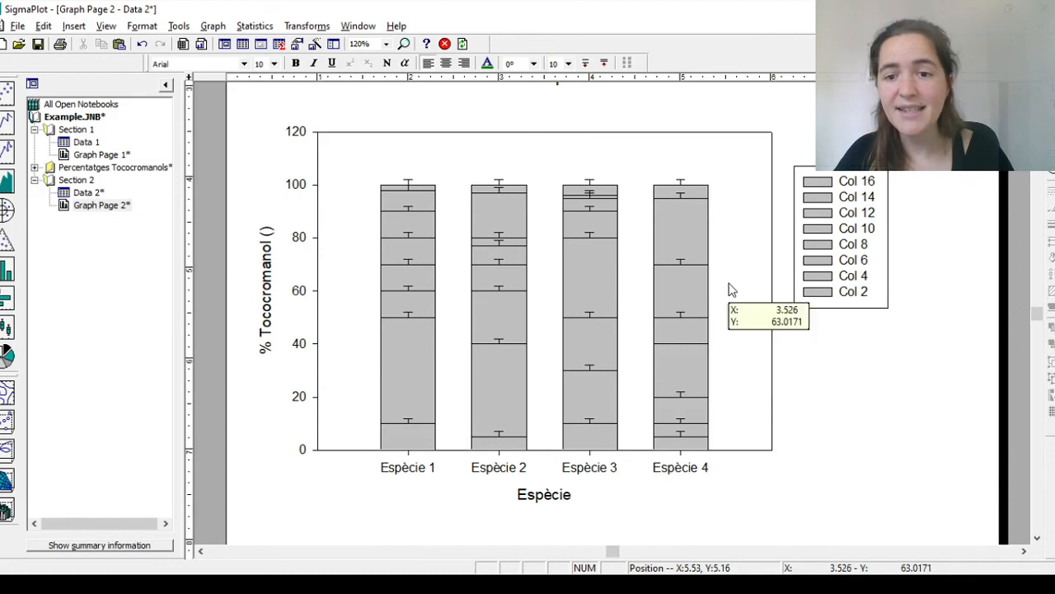
- Change the bar fill color of Plot 1 to Dk. Blue
{"action": "double_click", "coordinate": [745, 288]}
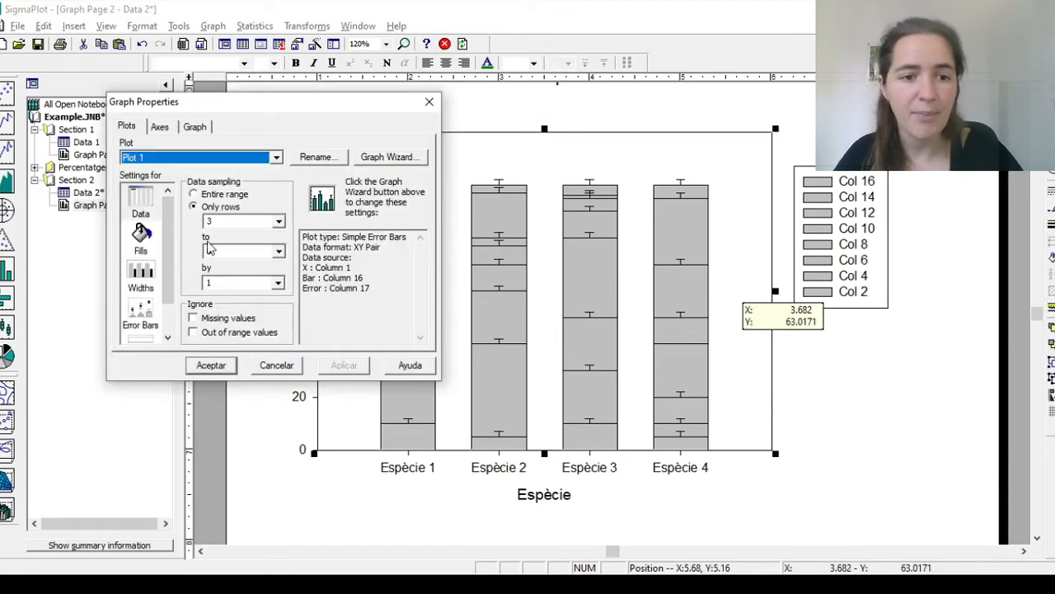
{"action": "left_click", "coordinate": [169, 156]}
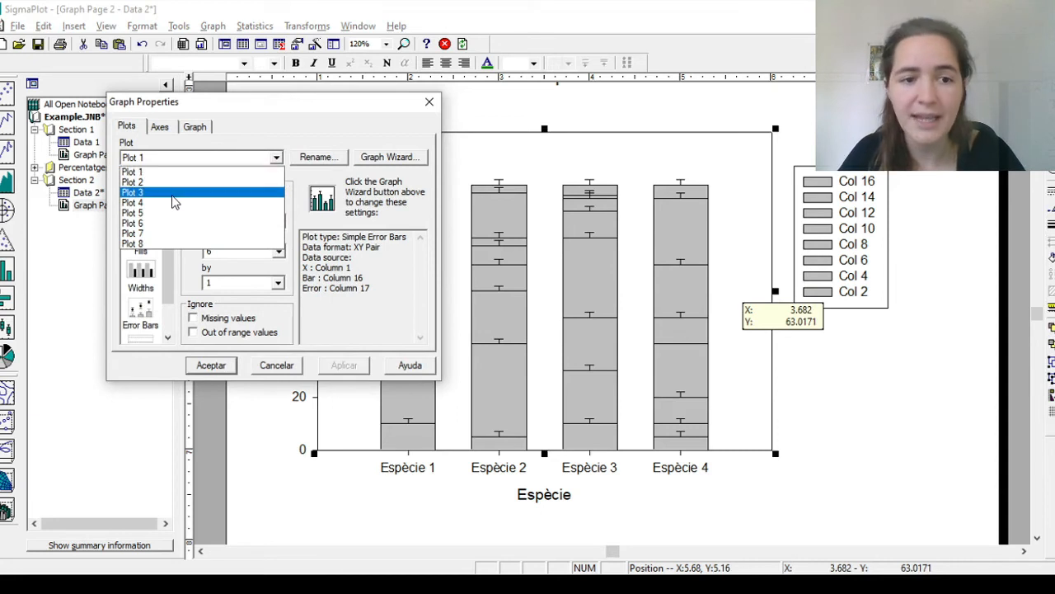
{"action": "left_click", "coordinate": [179, 172]}
{"action": "left_click", "coordinate": [159, 158]}
{"action": "left_click", "coordinate": [159, 158]}
{"action": "left_click", "coordinate": [141, 239]}
{"action": "left_click", "coordinate": [285, 208]}
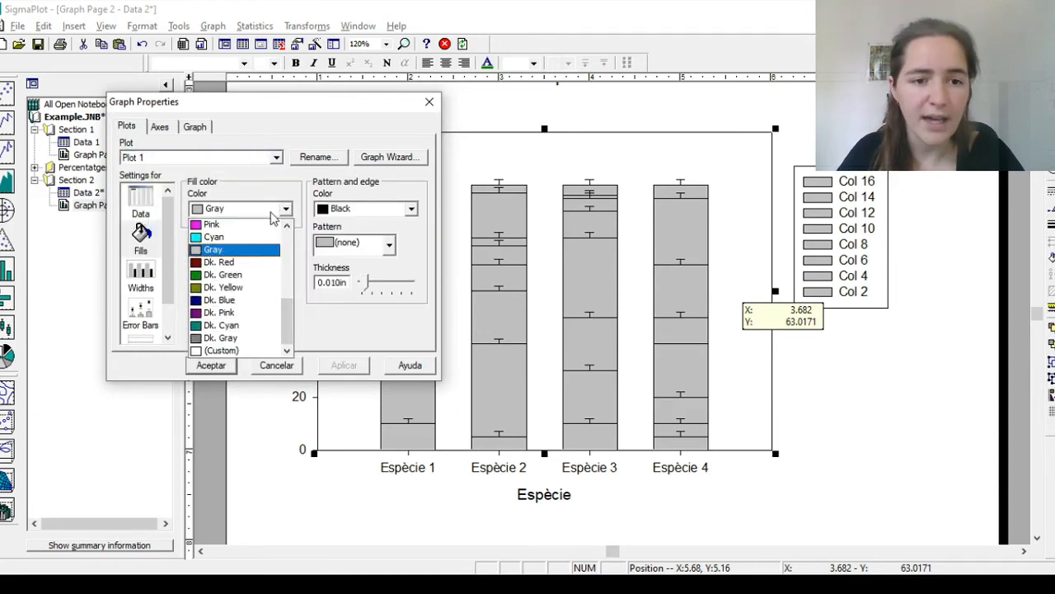
{"action": "left_click", "coordinate": [240, 299]}
{"action": "left_click", "coordinate": [344, 364]}
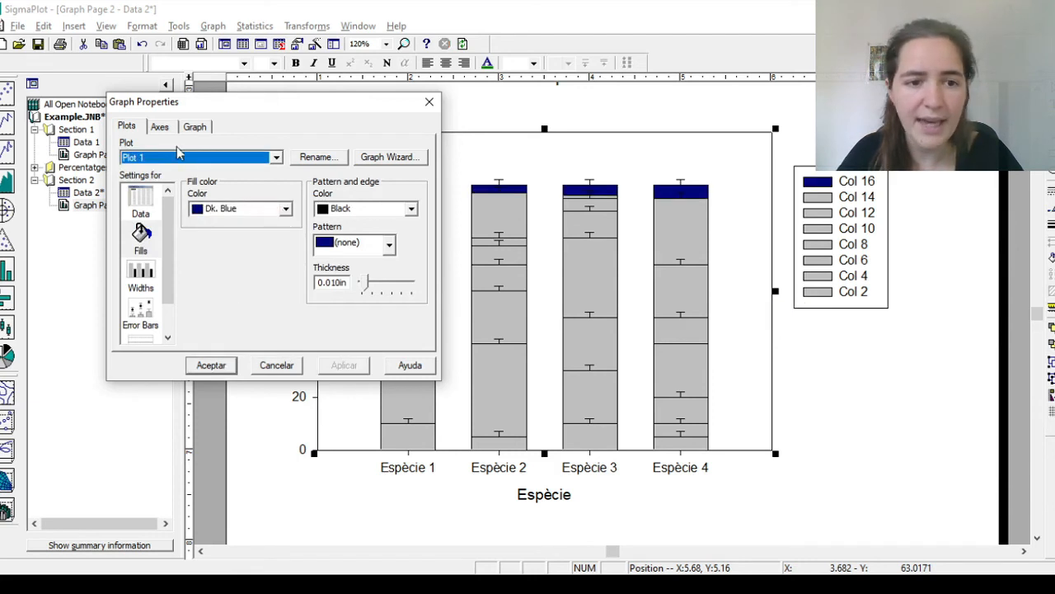
- Change the bar fill color of Plot 3 to Dk. Yellow and close the graph properties
{"action": "left_click", "coordinate": [186, 157]}
{"action": "left_click", "coordinate": [157, 186]}
{"action": "left_click", "coordinate": [141, 235]}
{"action": "left_click", "coordinate": [285, 209]}
{"action": "left_click", "coordinate": [235, 288]}
{"action": "left_click", "coordinate": [344, 364]}
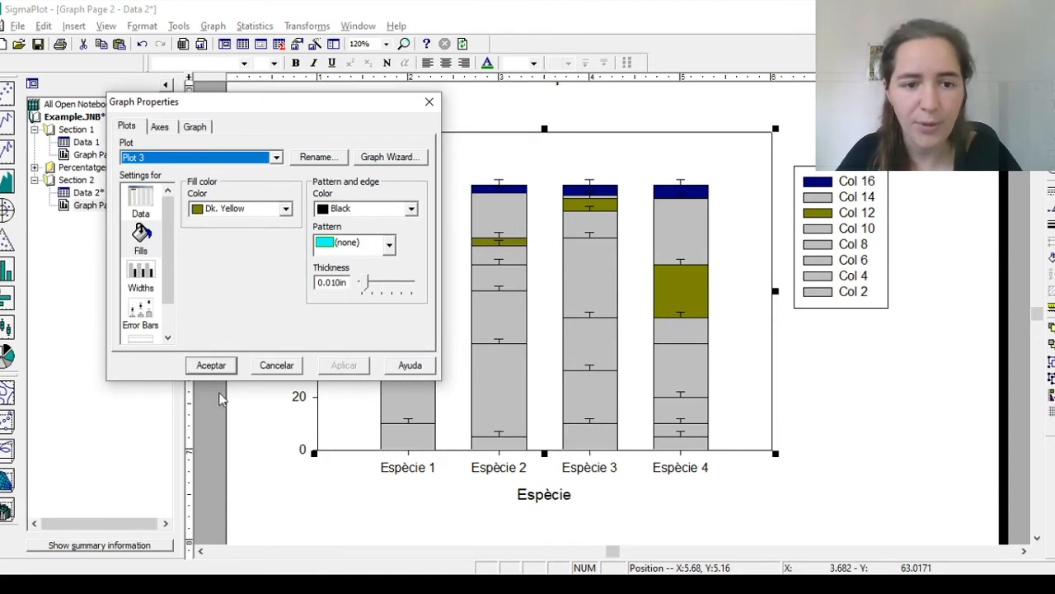
{"action": "left_click", "coordinate": [211, 366]}
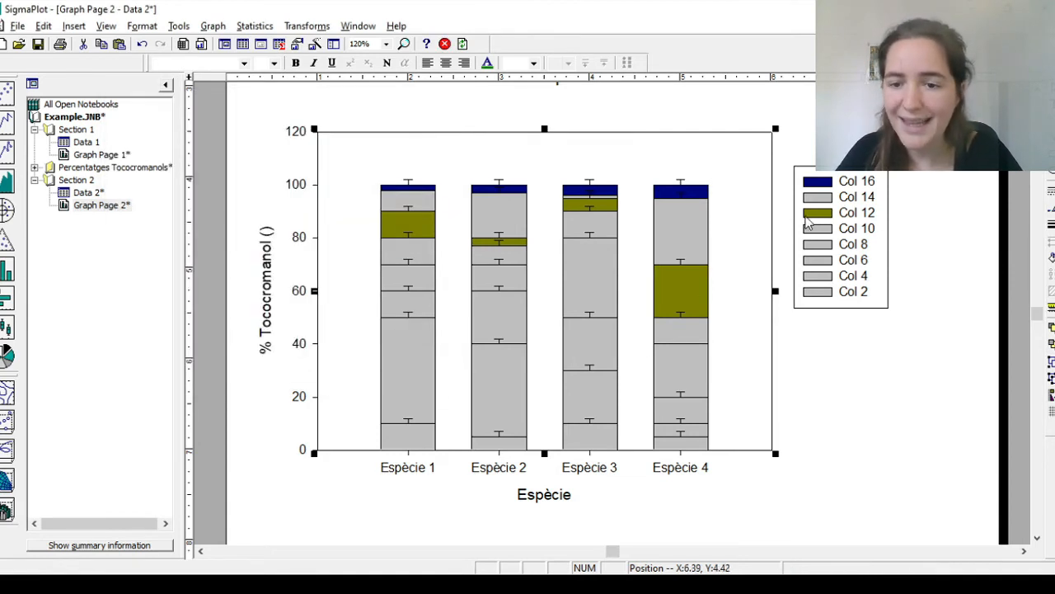
- Rename the "Col 16" legend entry as "Toc8" in the graph's legend settings
{"action": "double_click", "coordinate": [669, 220]}
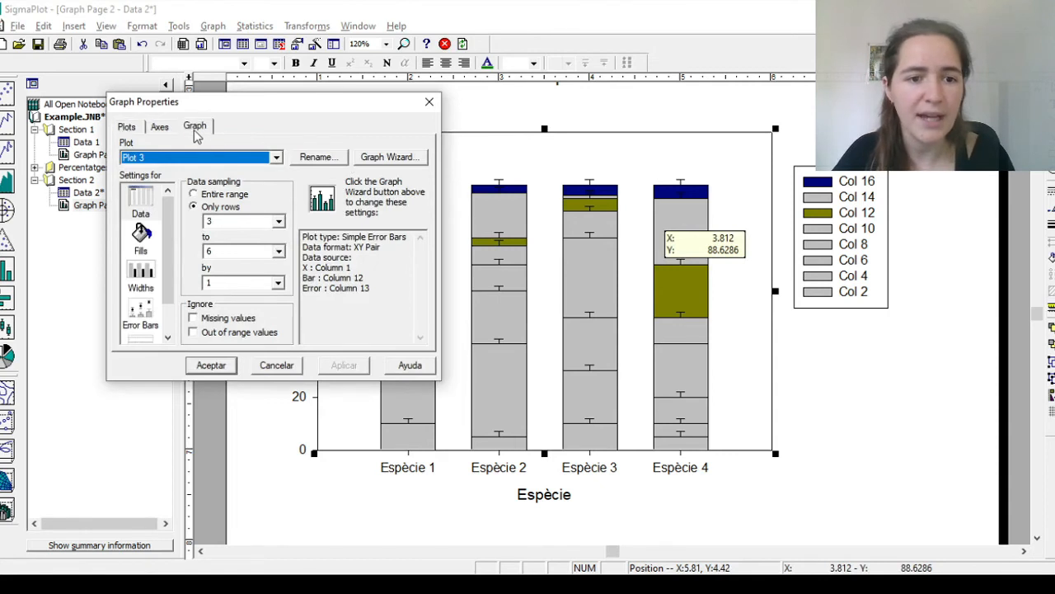
{"action": "left_click", "coordinate": [195, 125]}
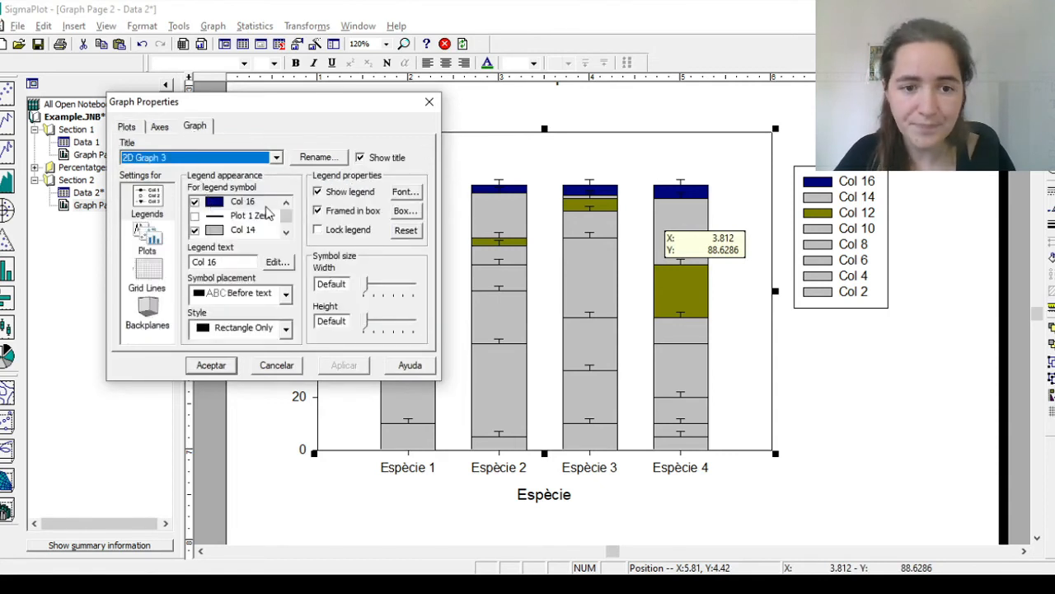
{"action": "scroll", "coordinate": [289, 229], "scroll_direction": "down", "scroll_amount": 5}
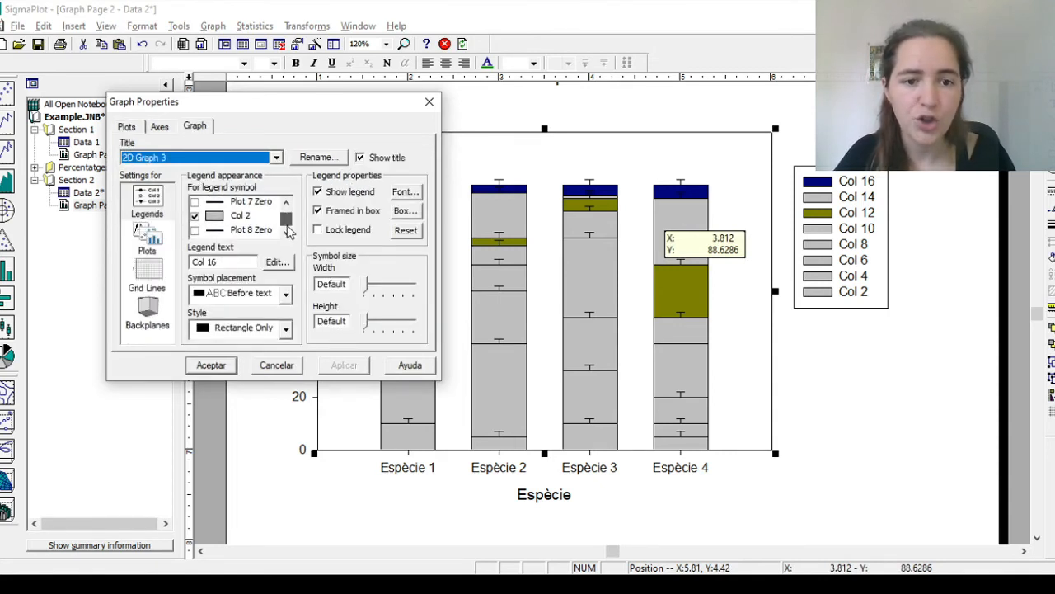
{"action": "scroll", "coordinate": [289, 229], "scroll_direction": "up", "scroll_amount": 5}
{"action": "left_click", "coordinate": [259, 204]}
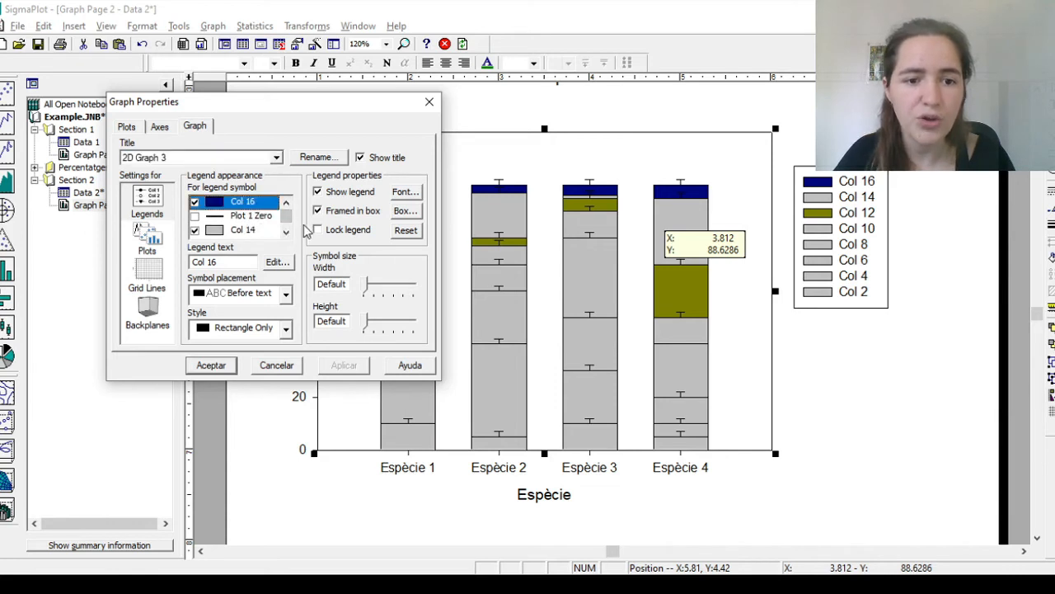
{"action": "left_click_drag", "start_coordinate": [234, 262], "coordinate": [105, 268]}
{"action": "type", "text": "Toc"}
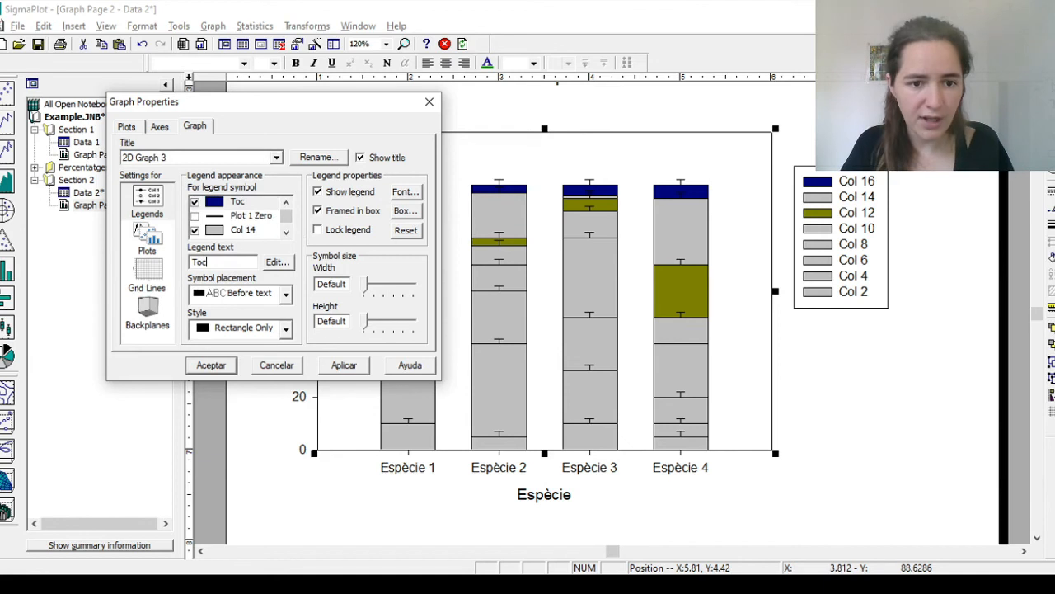
{"action": "type", "text": "8"}
{"action": "left_click", "coordinate": [347, 367]}
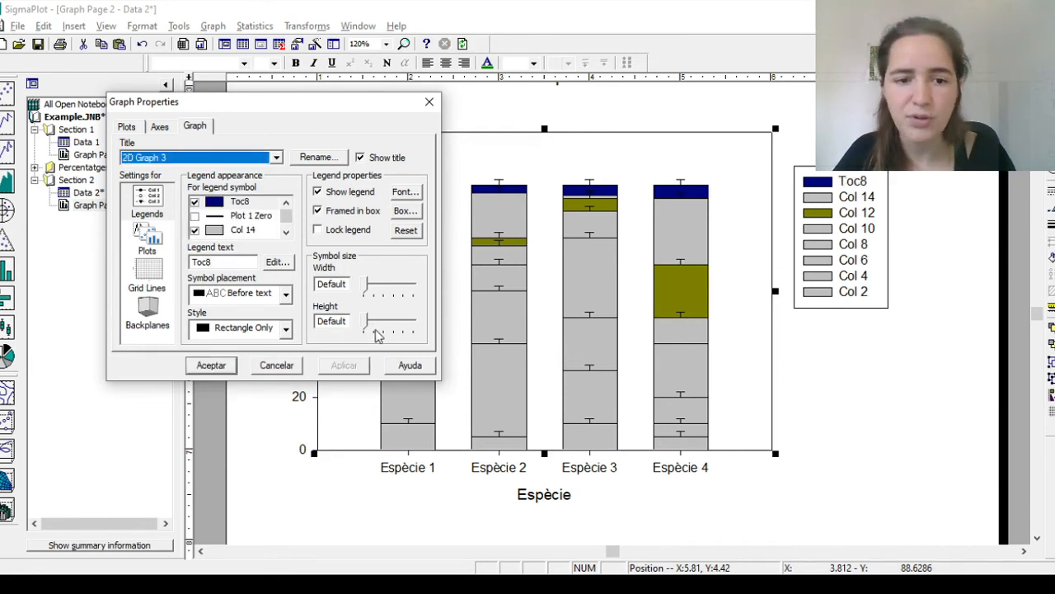
{"action": "left_click", "coordinate": [211, 366]}
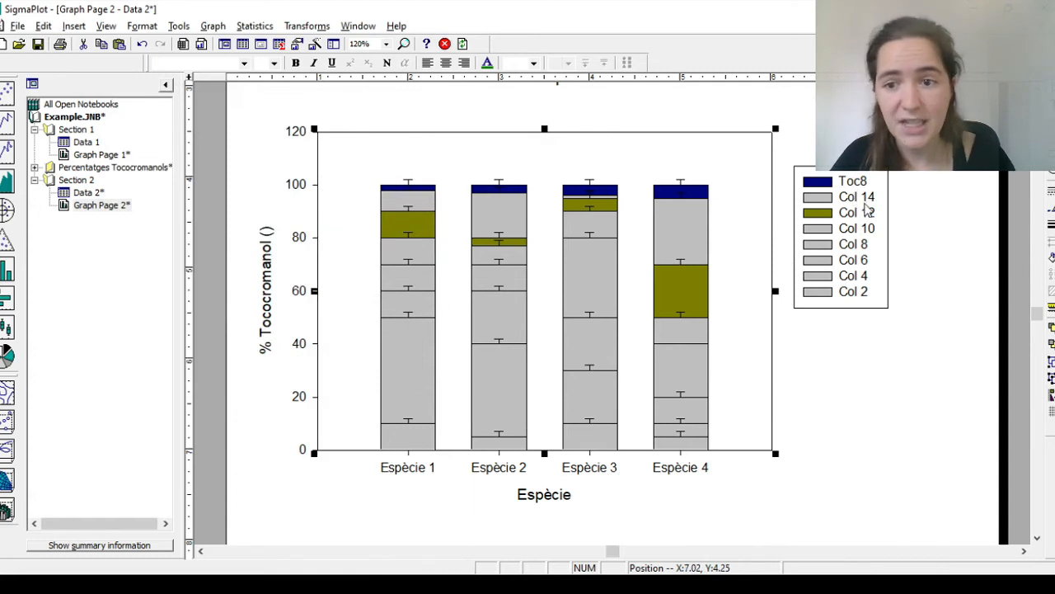